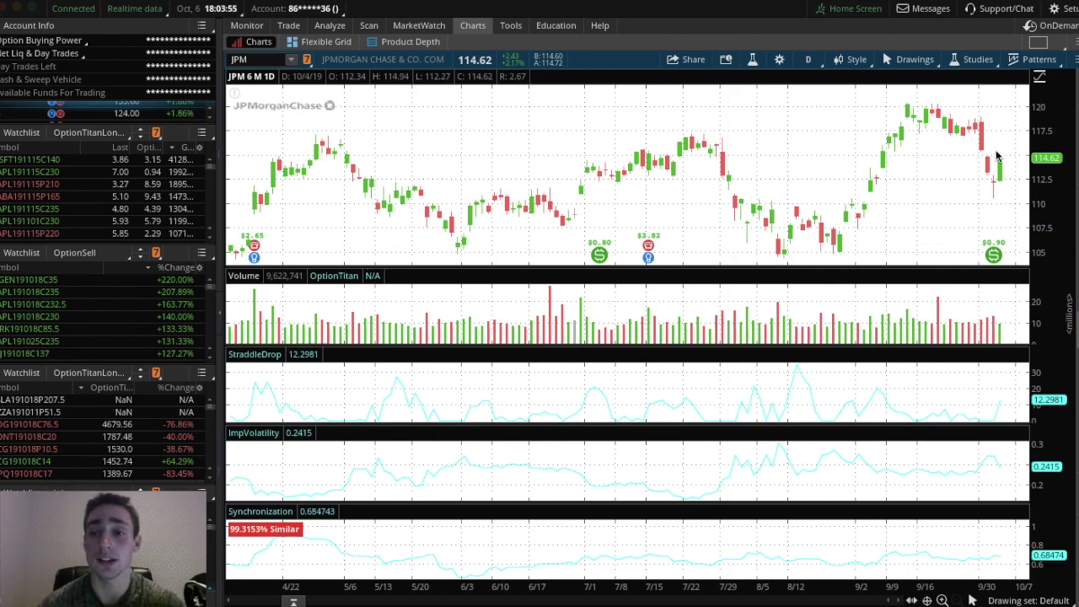
Step: Find the ImpVolatility study, try adding it to the JPM chart's lower studies, remove the duplicate entry, and accept the study list
{"action": "left_click", "coordinate": [969, 59]}
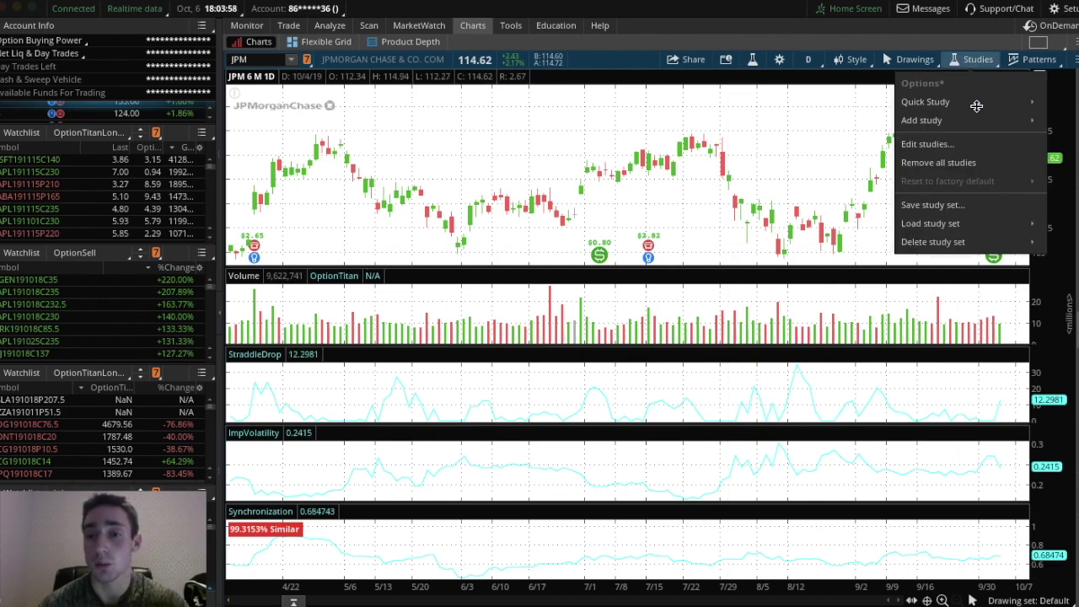
{"action": "left_click", "coordinate": [938, 145]}
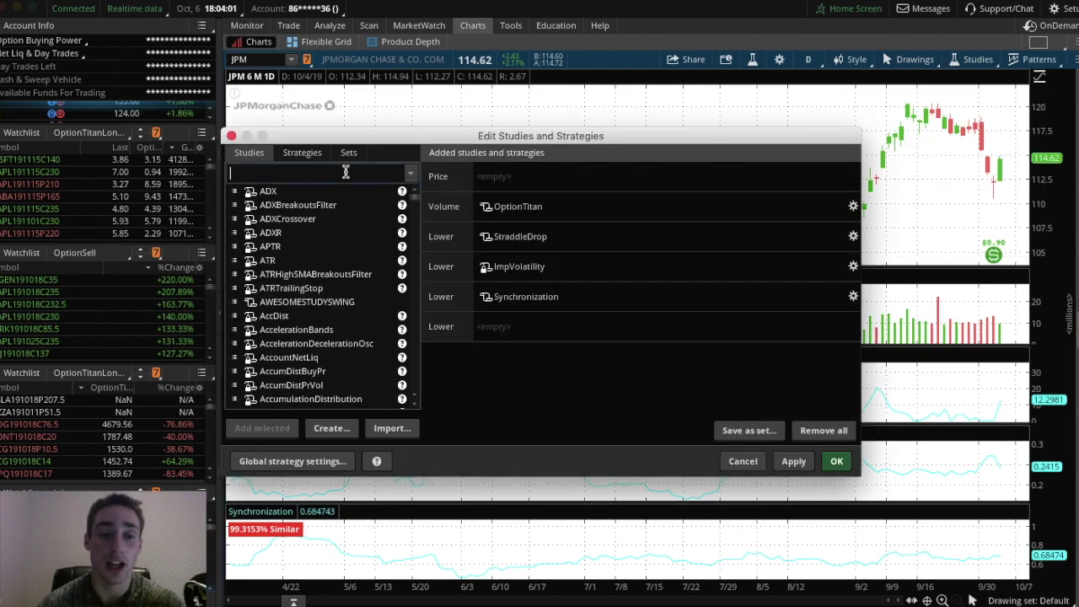
{"action": "type", "text": "imp"}
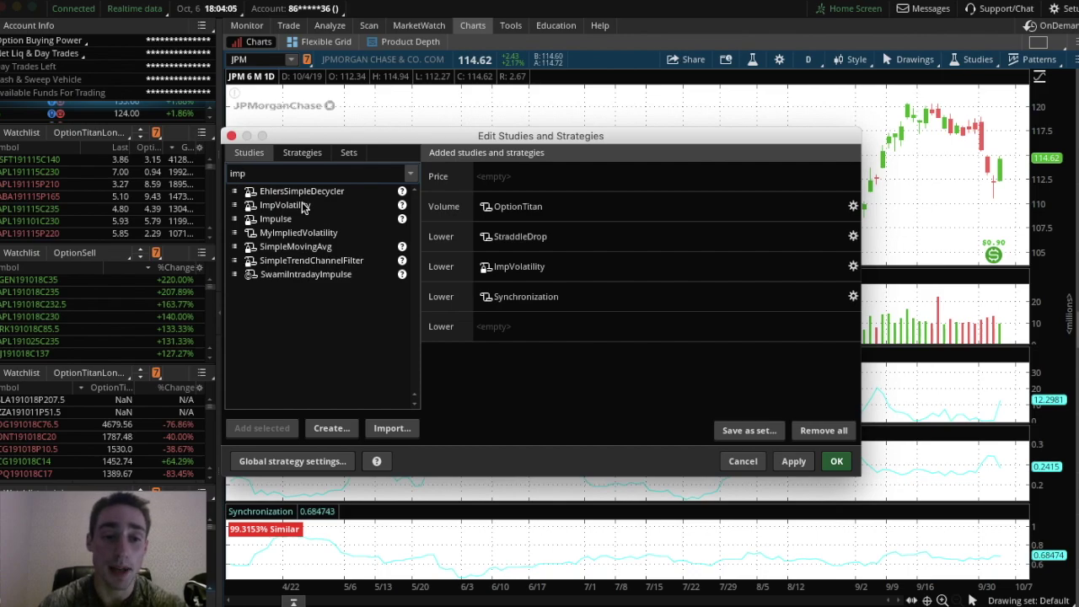
{"action": "type", "text": "vo"}
{"action": "double_click", "coordinate": [299, 192]}
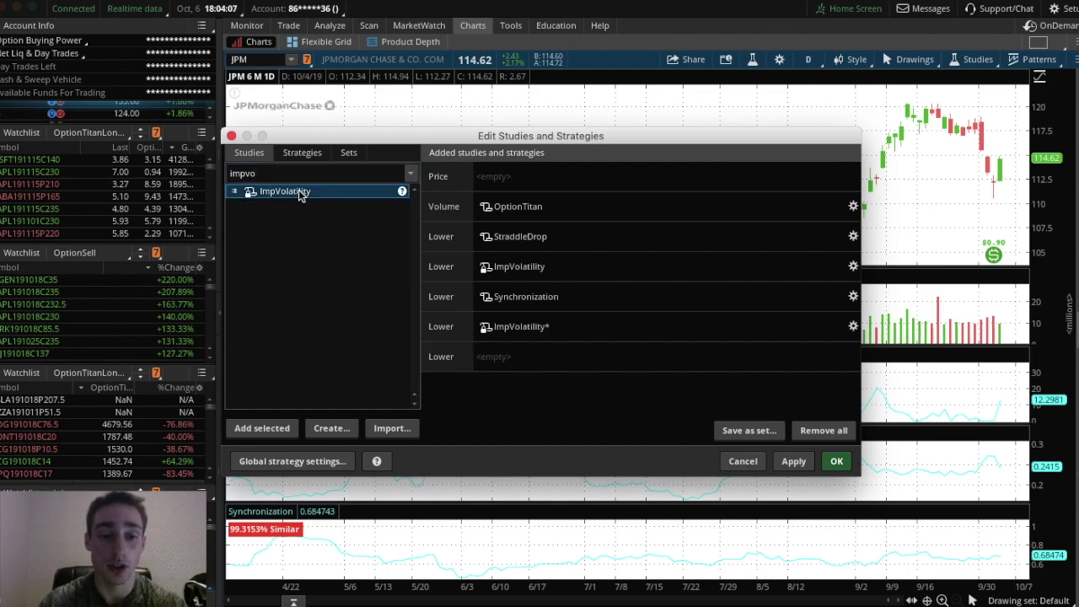
{"action": "left_click", "coordinate": [842, 326]}
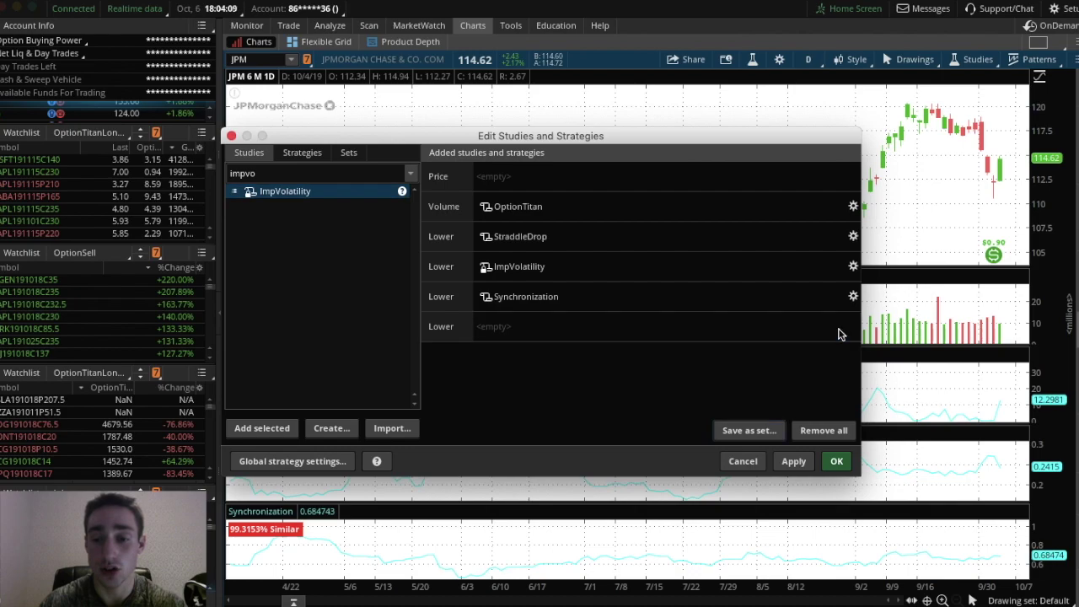
{"action": "left_click", "coordinate": [836, 461]}
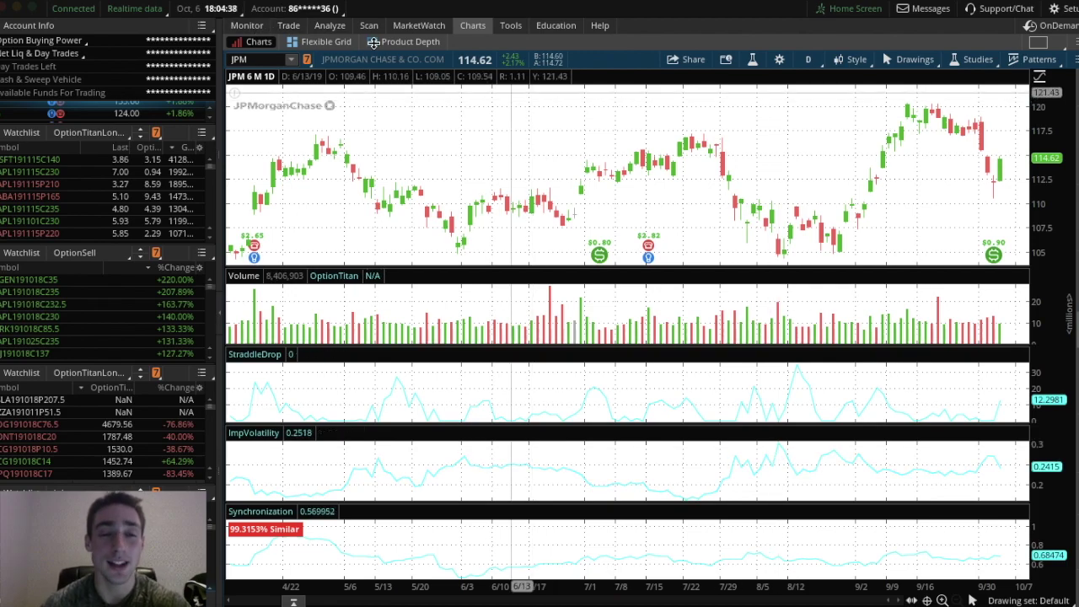
Step: Open the JPM option chain and expand the 11 OCT 19 weekly expiration to examine the near-the-money strikes
{"action": "left_click", "coordinate": [295, 24]}
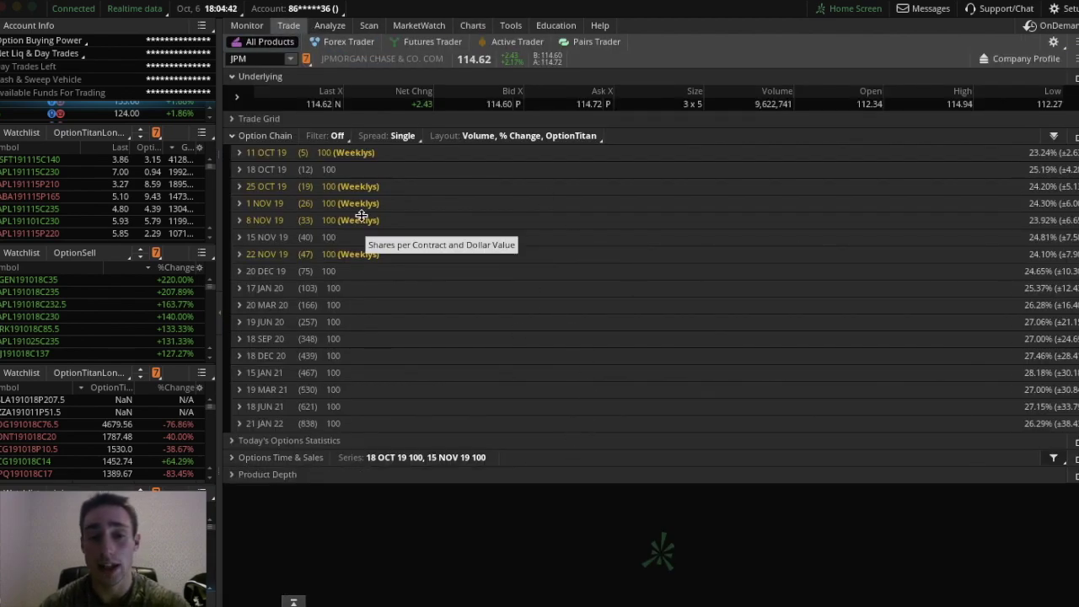
{"action": "left_click", "coordinate": [252, 155]}
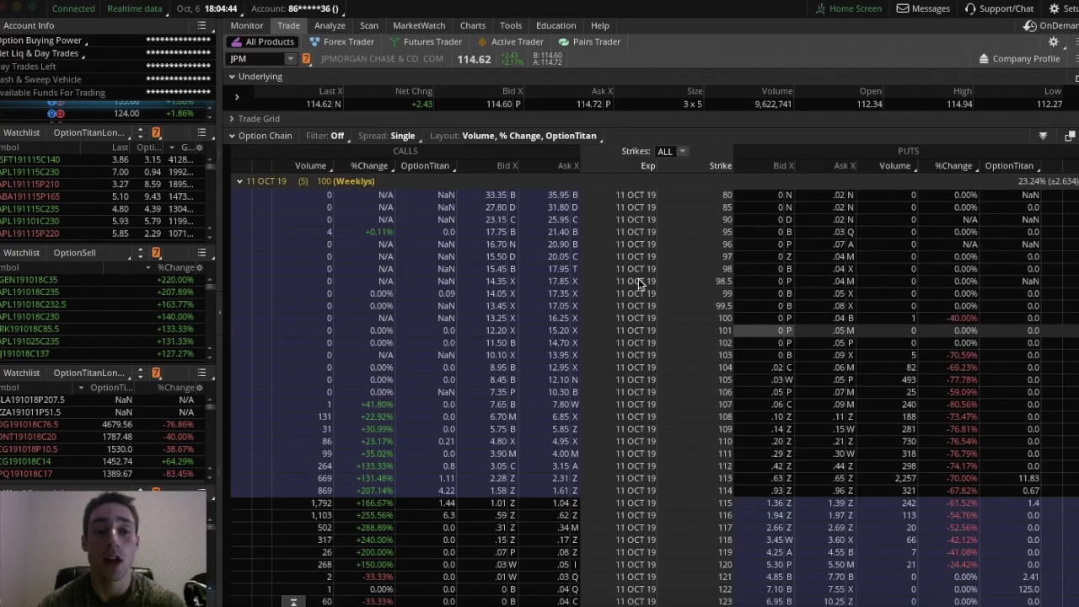
{"action": "left_click", "coordinate": [263, 181]}
{"action": "left_click", "coordinate": [257, 157]}
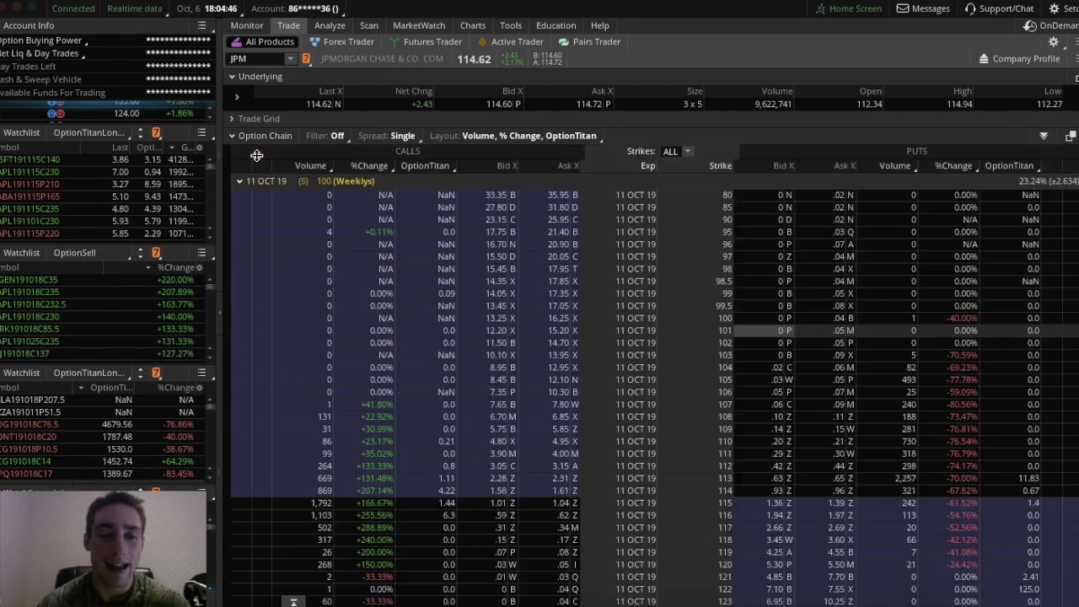
{"action": "scroll", "coordinate": [650, 407], "scroll_direction": "down", "scroll_amount": 3}
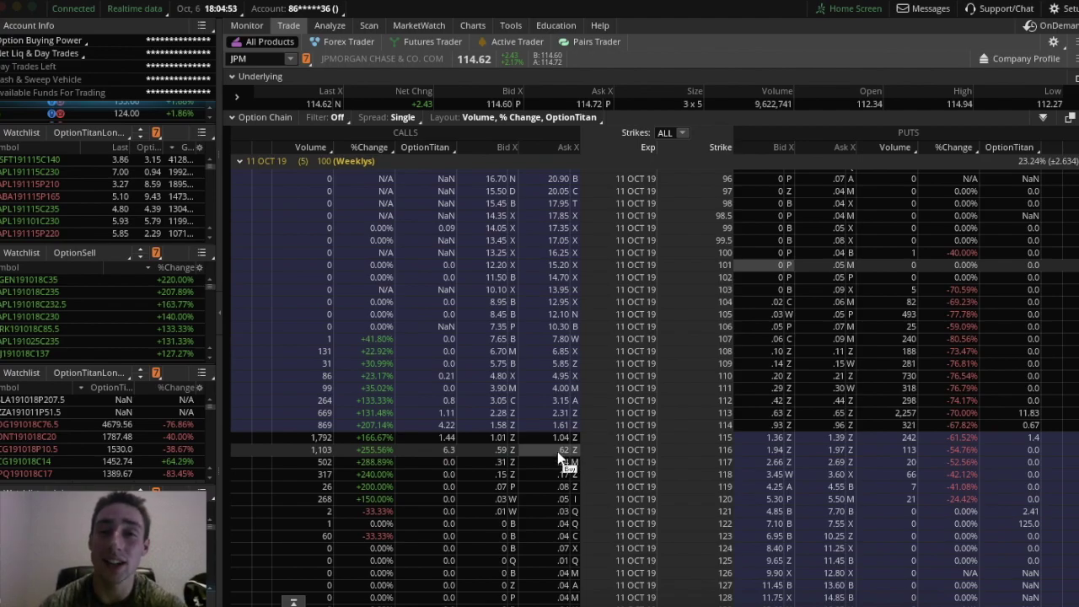
Step: Check the JPM chart, return to the option chain, and chart the 11 OCT 19 116 call in the first chart slot
{"action": "left_click", "coordinate": [477, 25]}
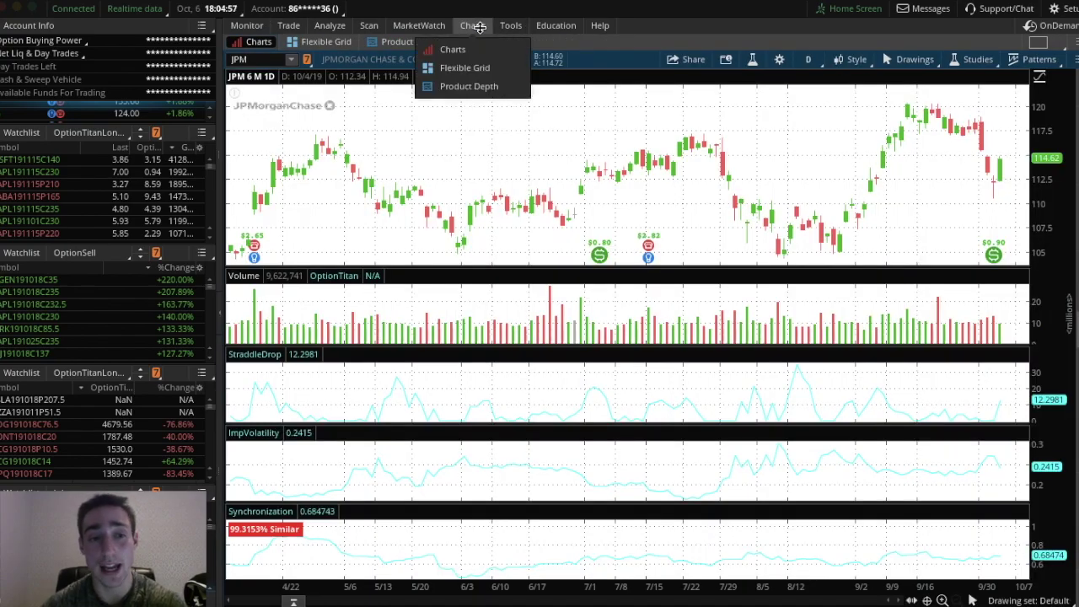
{"action": "left_click", "coordinate": [288, 25]}
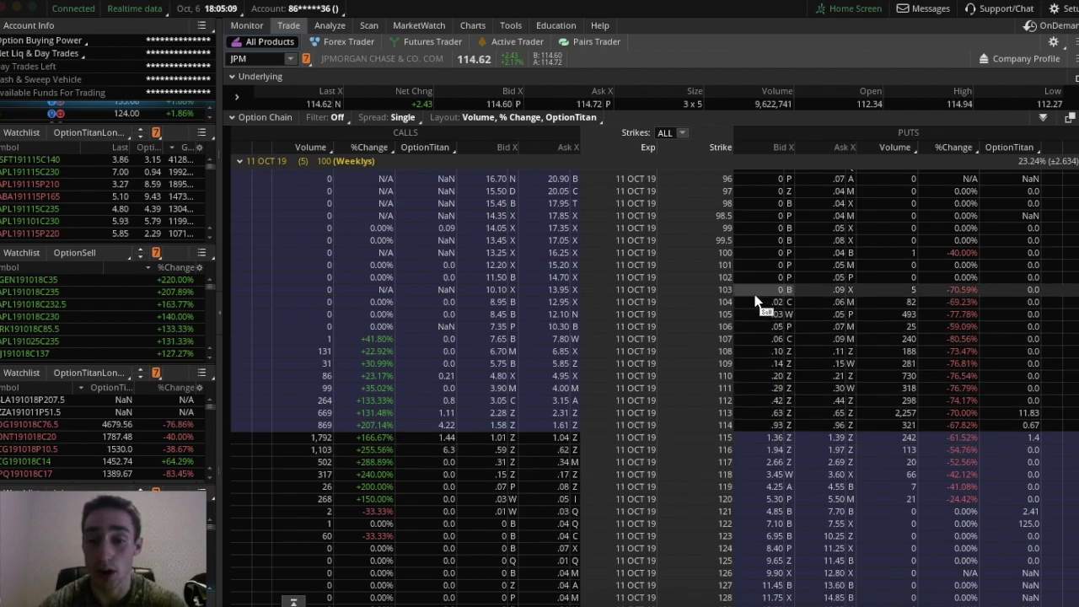
{"action": "right_click", "coordinate": [540, 455]}
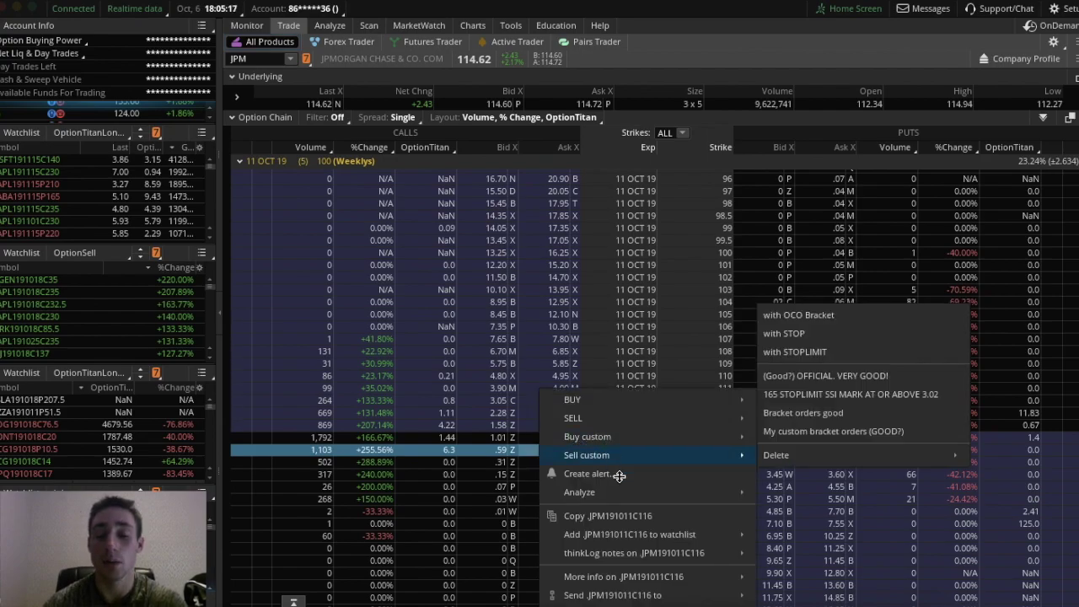
{"action": "mouse_move", "coordinate": [640, 578]}
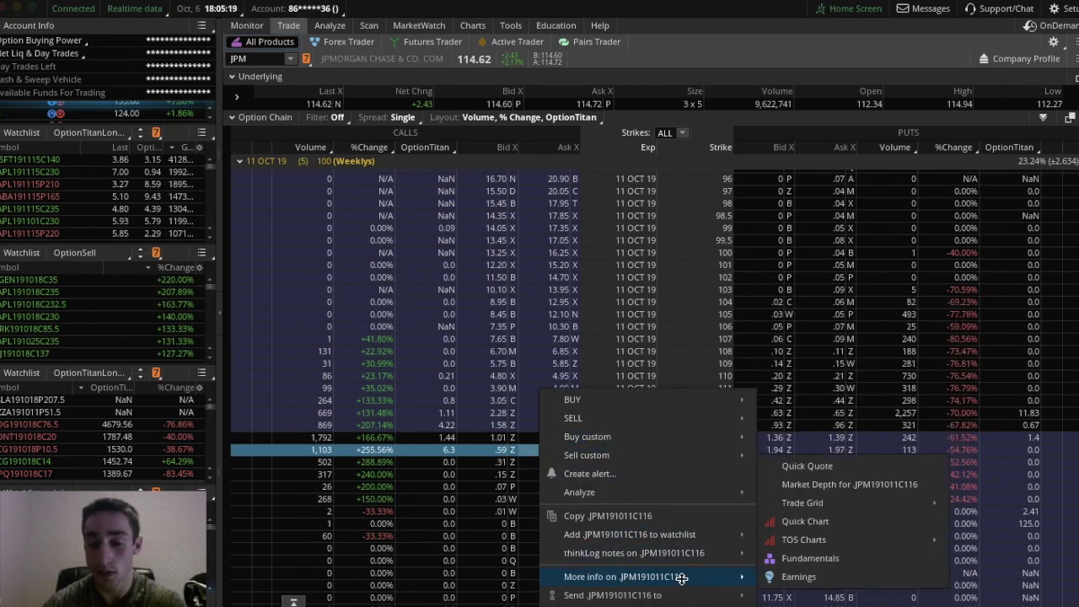
{"action": "mouse_move", "coordinate": [802, 541]}
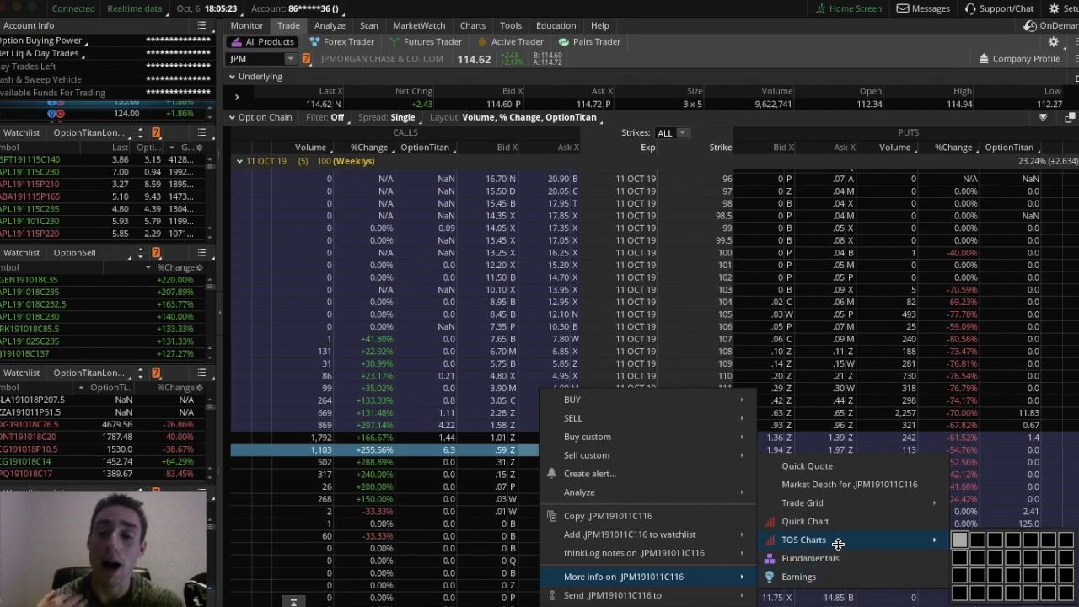
{"action": "left_click", "coordinate": [960, 541]}
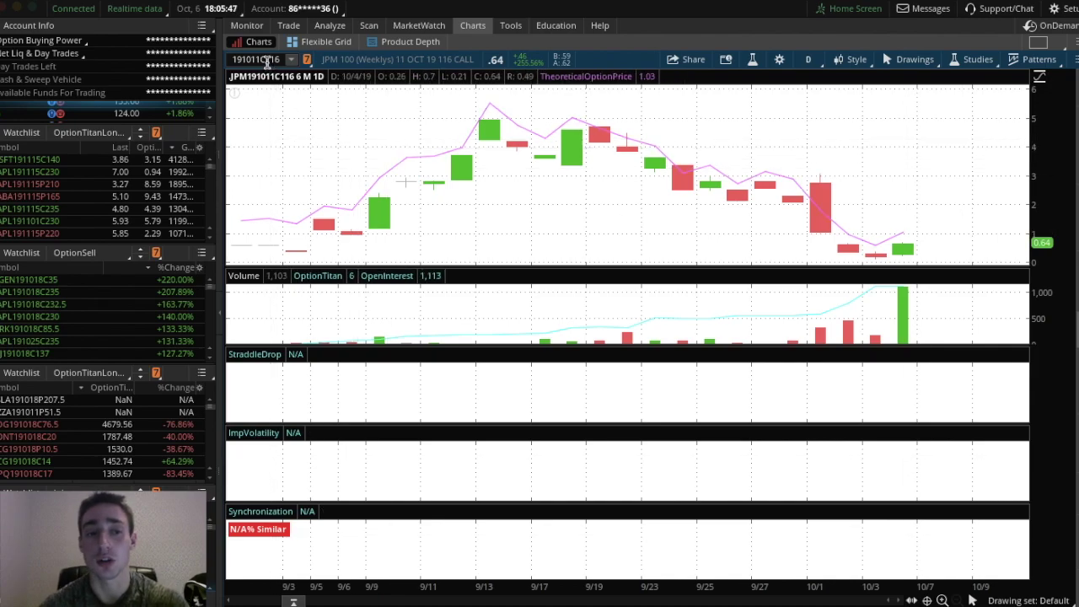
Step: Set the chart symbol back to JPM and return to the option chain
{"action": "type", "text": "JPM"}
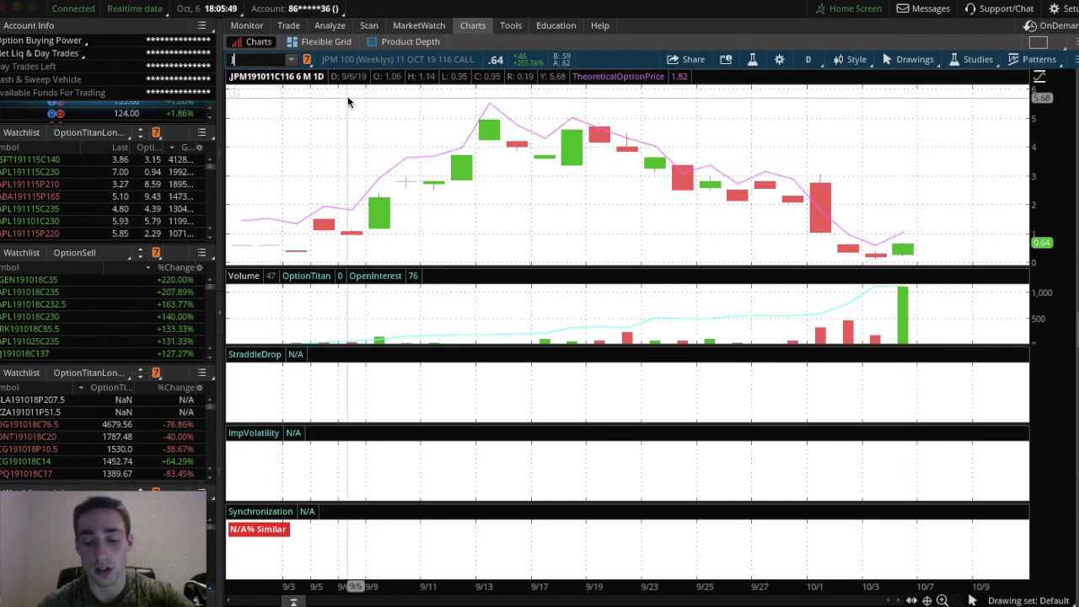
{"action": "key", "text": "Return"}
{"action": "left_click", "coordinate": [289, 25]}
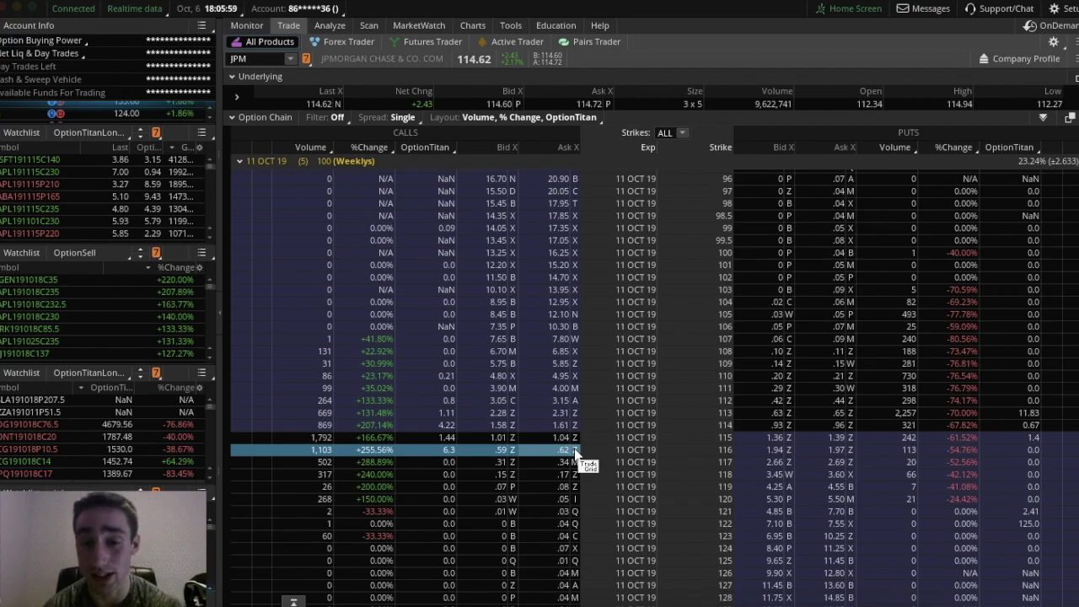
Step: Send the 11 OCT 19 116 call from the option chain to the first TOS chart slot
{"action": "right_click", "coordinate": [529, 455]}
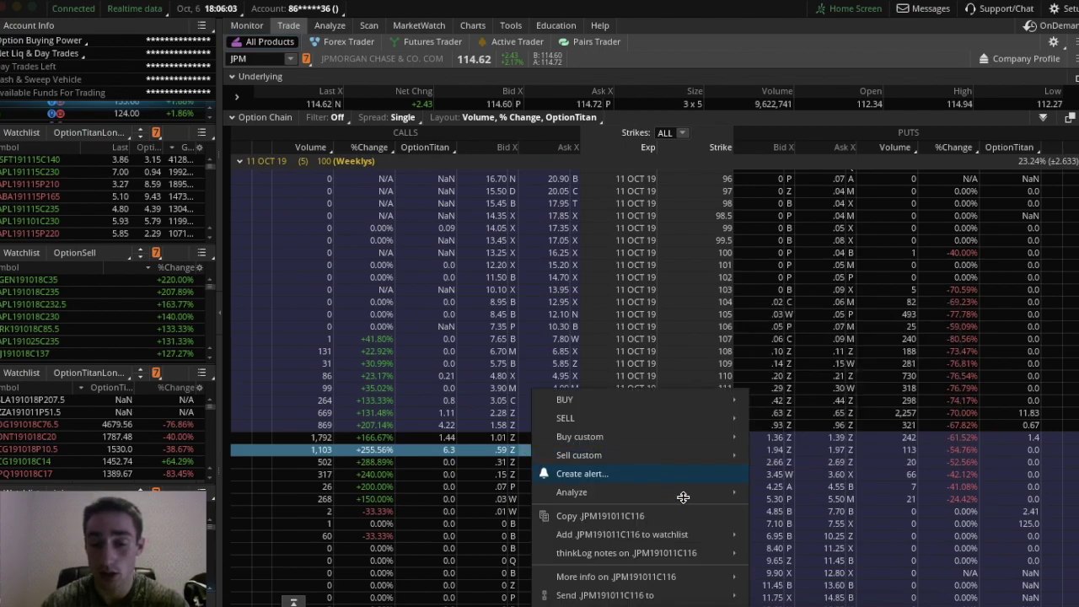
{"action": "mouse_move", "coordinate": [737, 573]}
{"action": "mouse_move", "coordinate": [809, 541]}
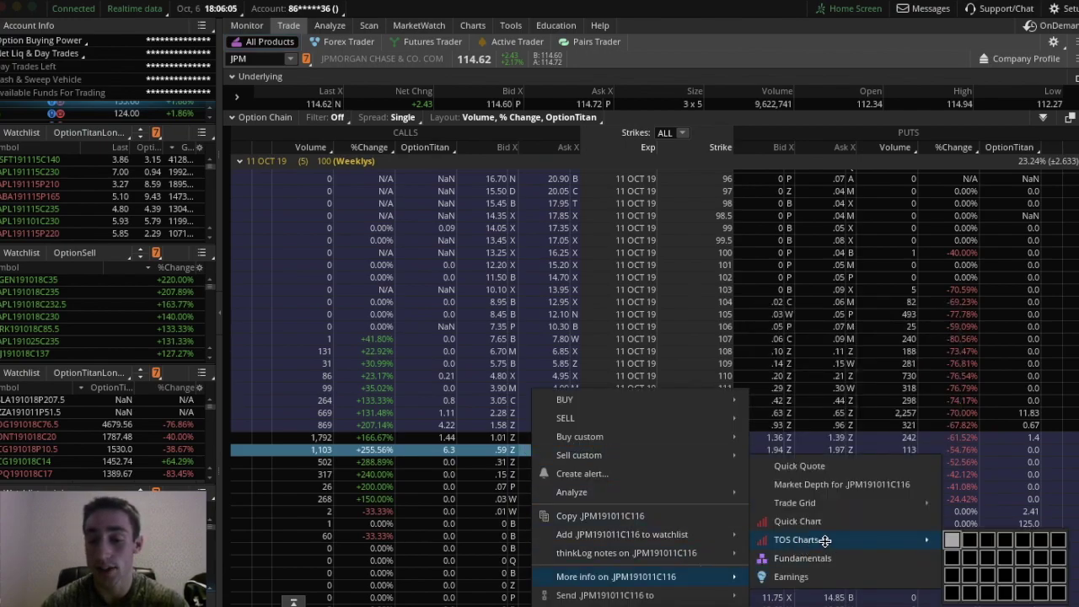
{"action": "left_click", "coordinate": [952, 541]}
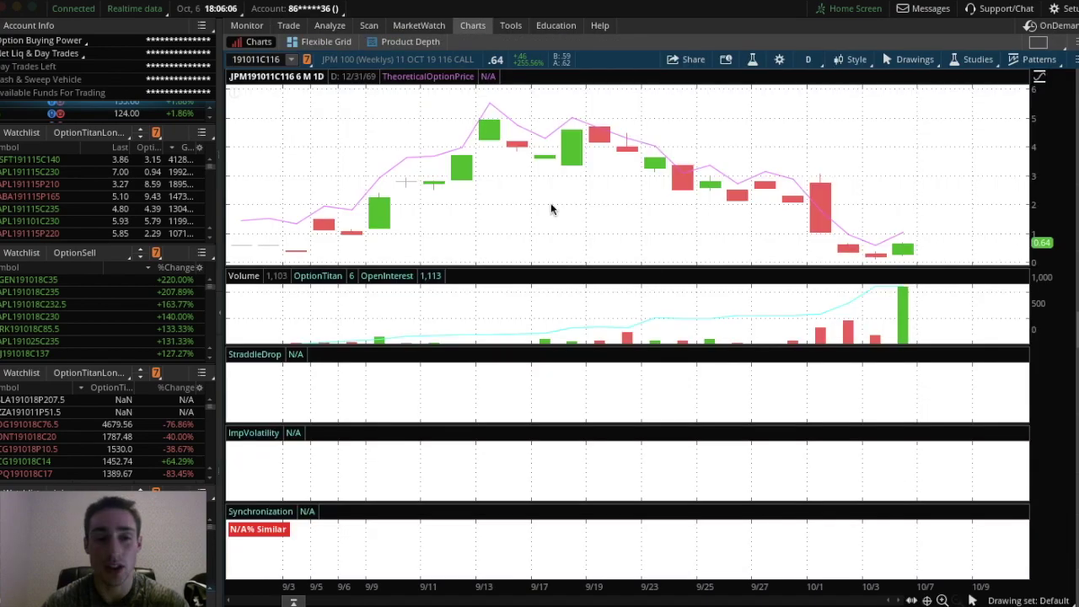
Step: Copy the charted call's symbol and compose .JPM191011C116+.JPM191011C116 in Spotlight as scratch text
{"action": "left_click", "coordinate": [264, 63]}
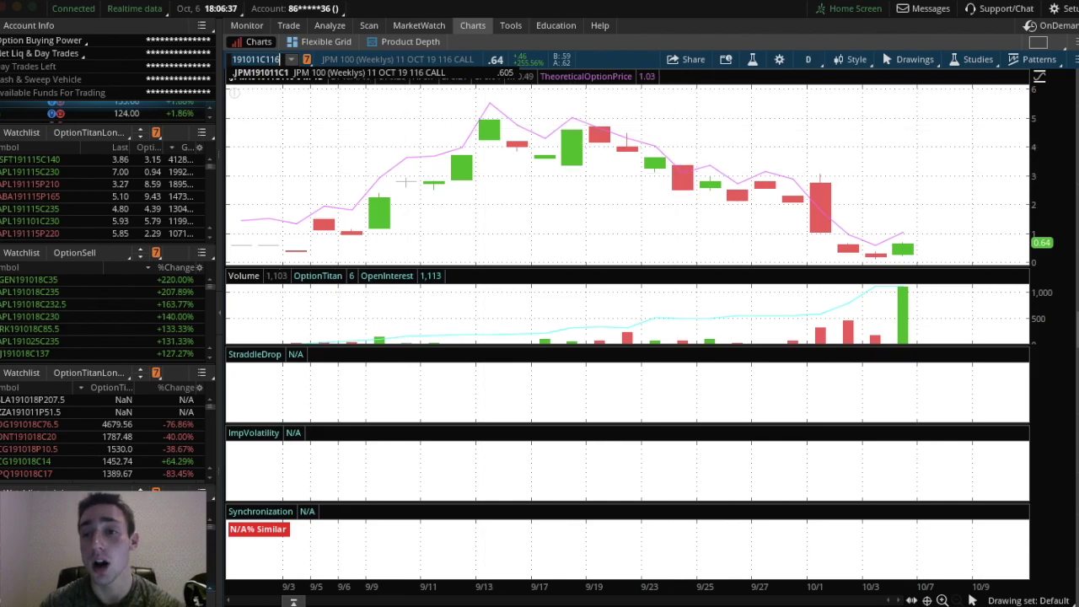
{"action": "key", "text": "super+space"}
{"action": "type", "text": ".JPM191011C116"}
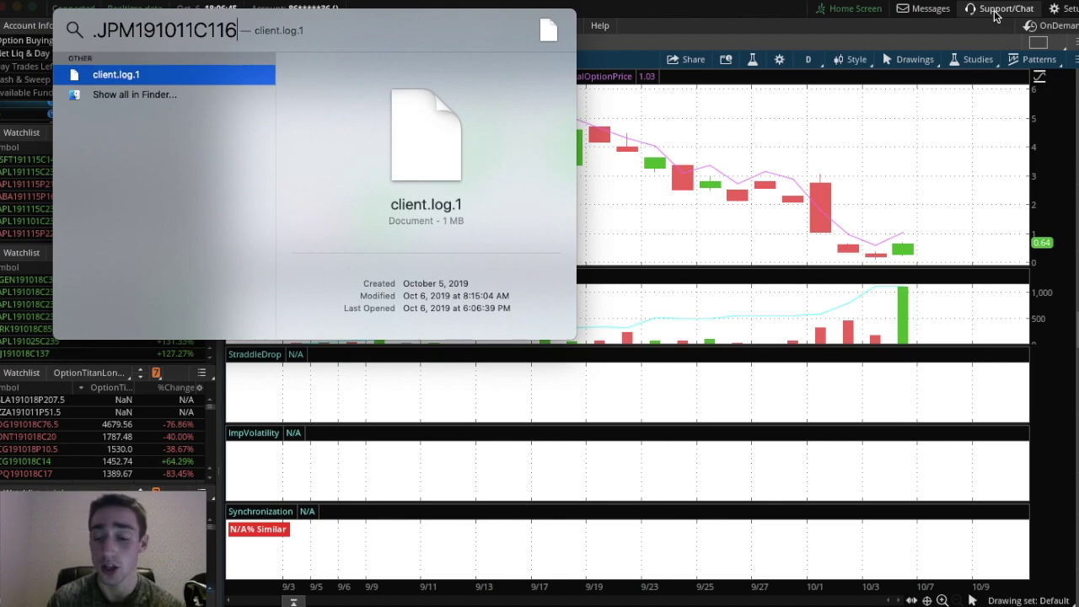
{"action": "type", "text": "+"}
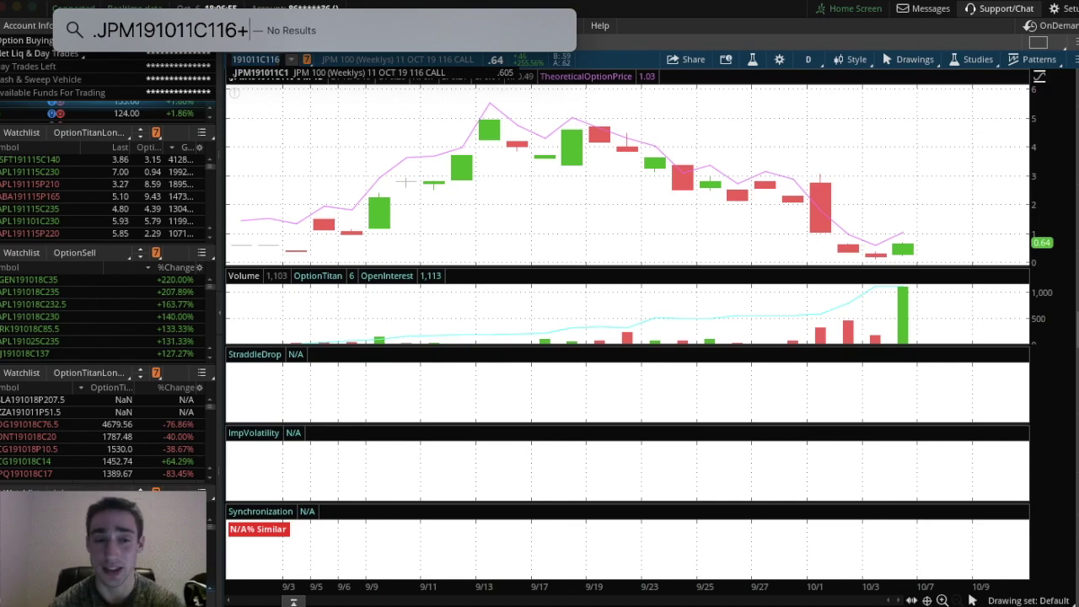
{"action": "type", "text": ".JPM191011C116"}
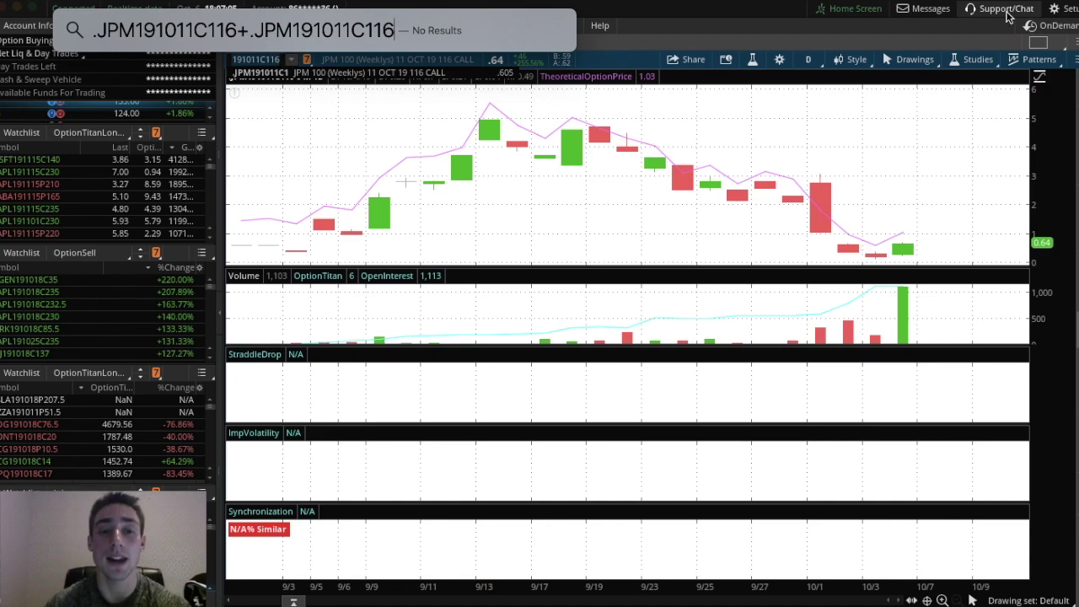
Step: Change the second symbol to a put so the expression reads .JPM191011C116+.JPM191011P116, copy it, and close Spotlight
{"action": "left_click_drag", "start_coordinate": [301, 17], "coordinate": [487, 105]}
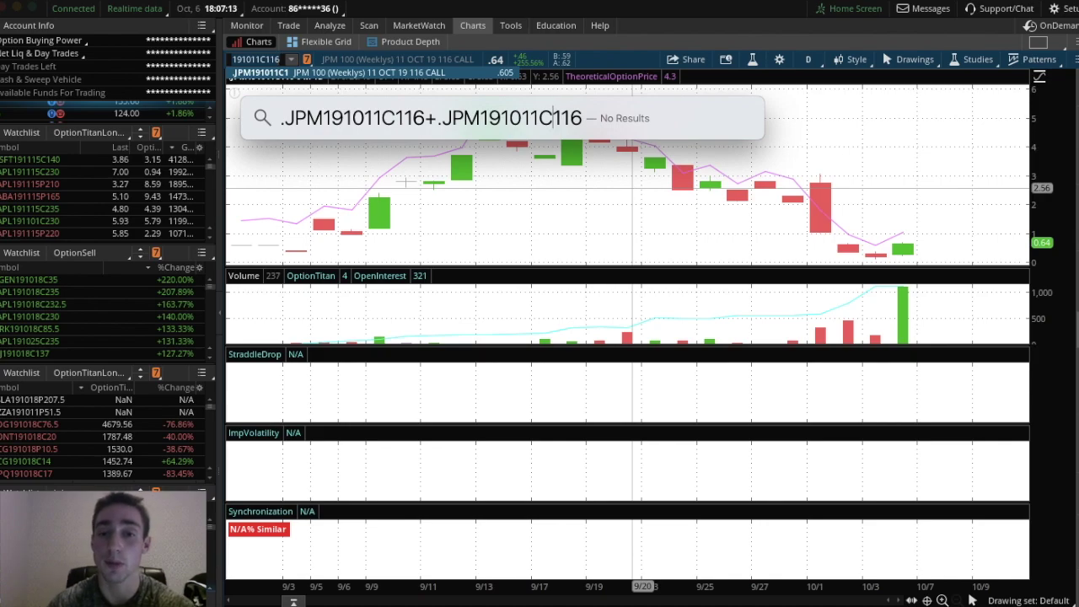
{"action": "key", "text": "BackSpace"}
{"action": "type", "text": "P"}
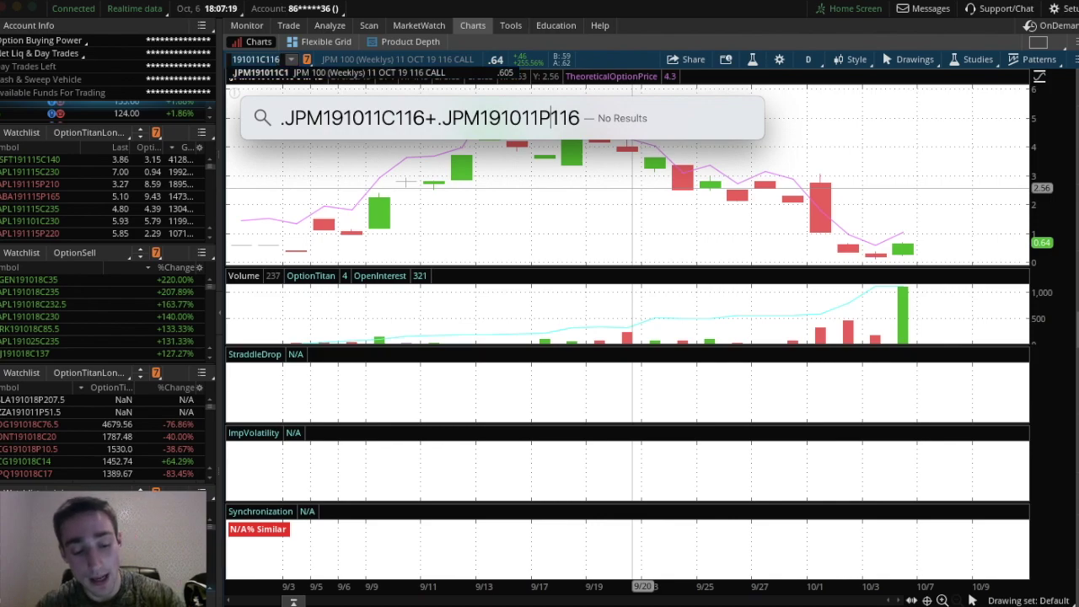
{"action": "key", "text": "super+a"}
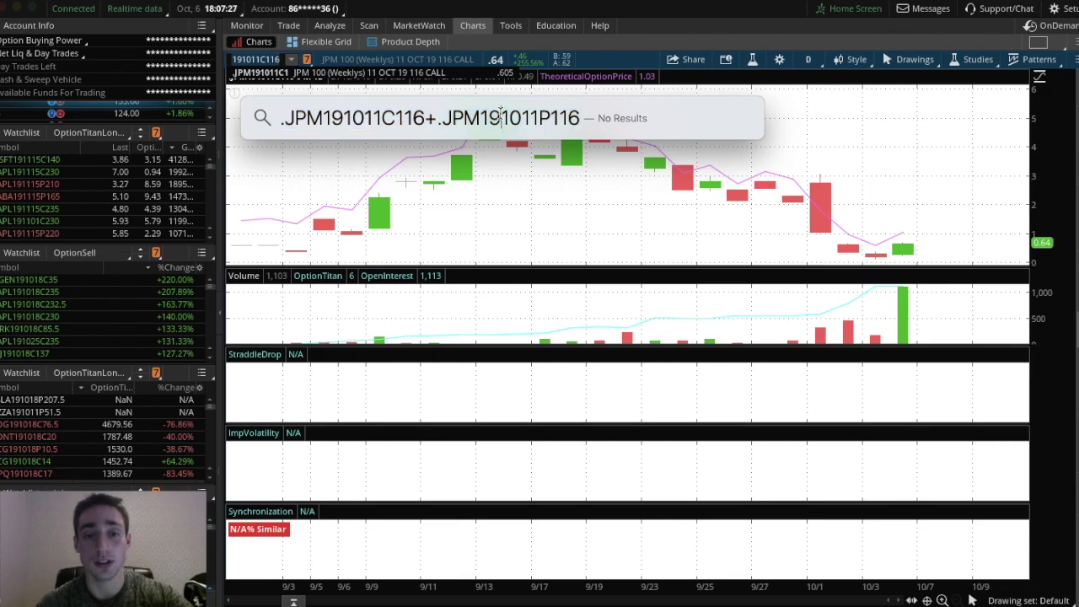
{"action": "left_click", "coordinate": [584, 198]}
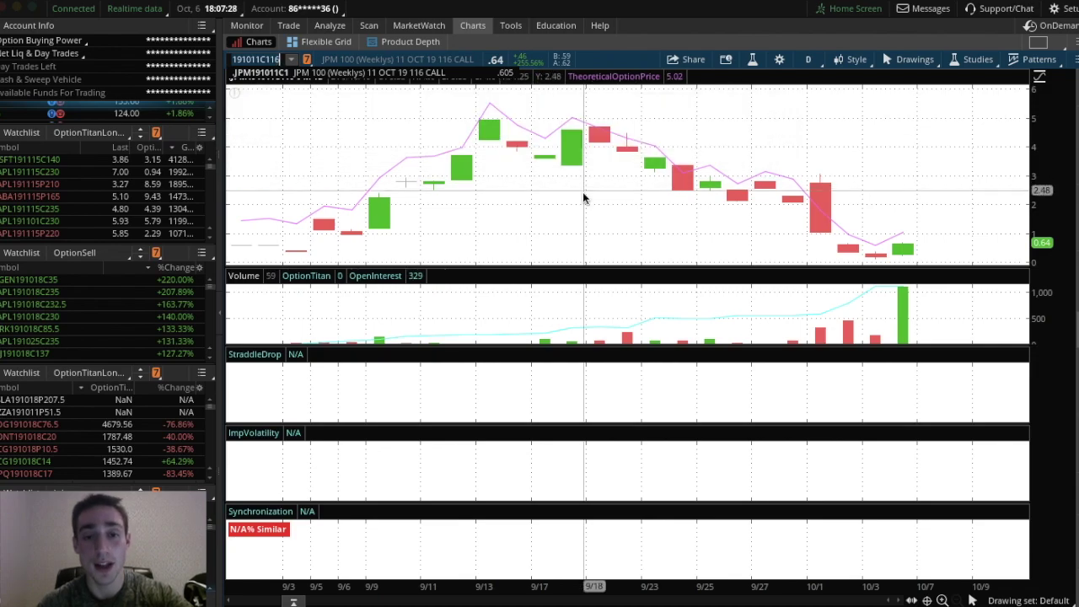
Step: Replace the chart symbol with the copied straddle expression .JPM191011C116+.JPM191011P116 and load its chart
{"action": "left_click", "coordinate": [250, 59]}
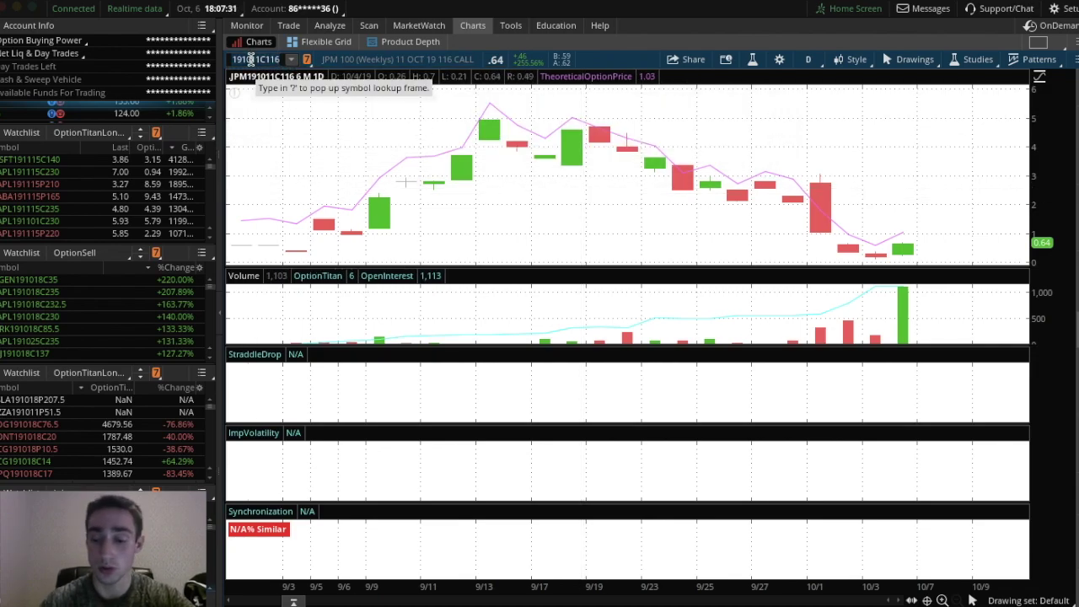
{"action": "key", "text": "BackSpace"}
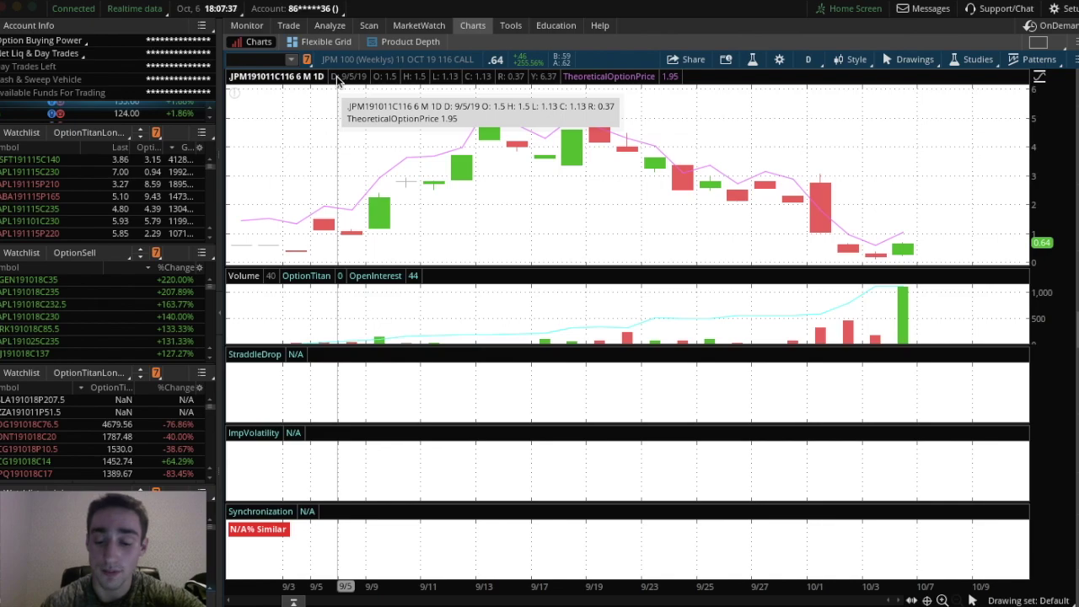
{"action": "key", "text": "ctrl+v"}
{"action": "key", "text": "Return"}
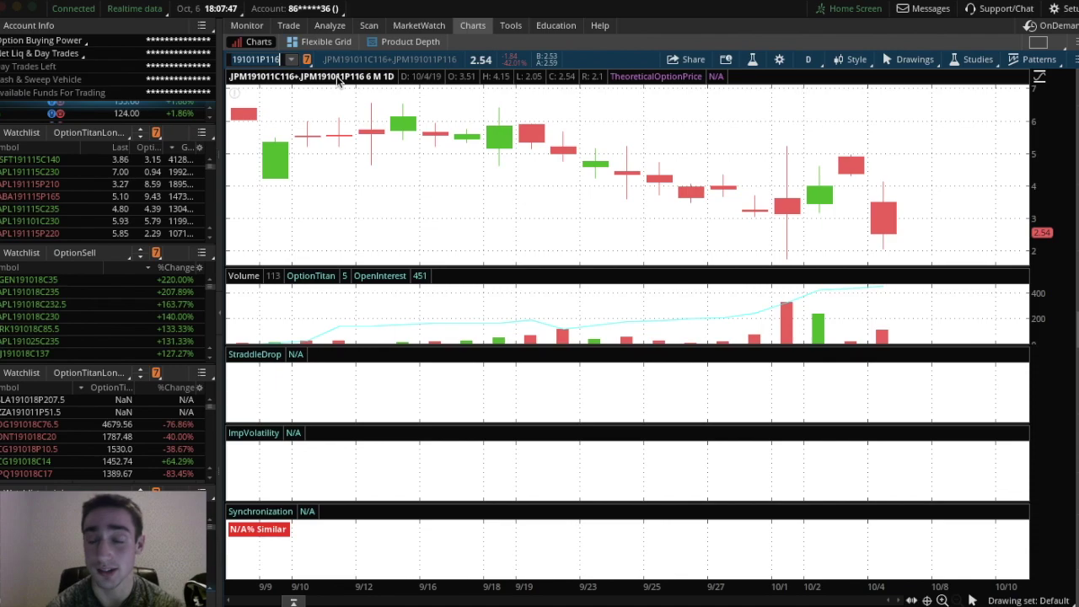
Step: Chart JPM again and set the spread type of its option chain to Straddle
{"action": "type", "text": "JPM"}
{"action": "key", "text": "Return"}
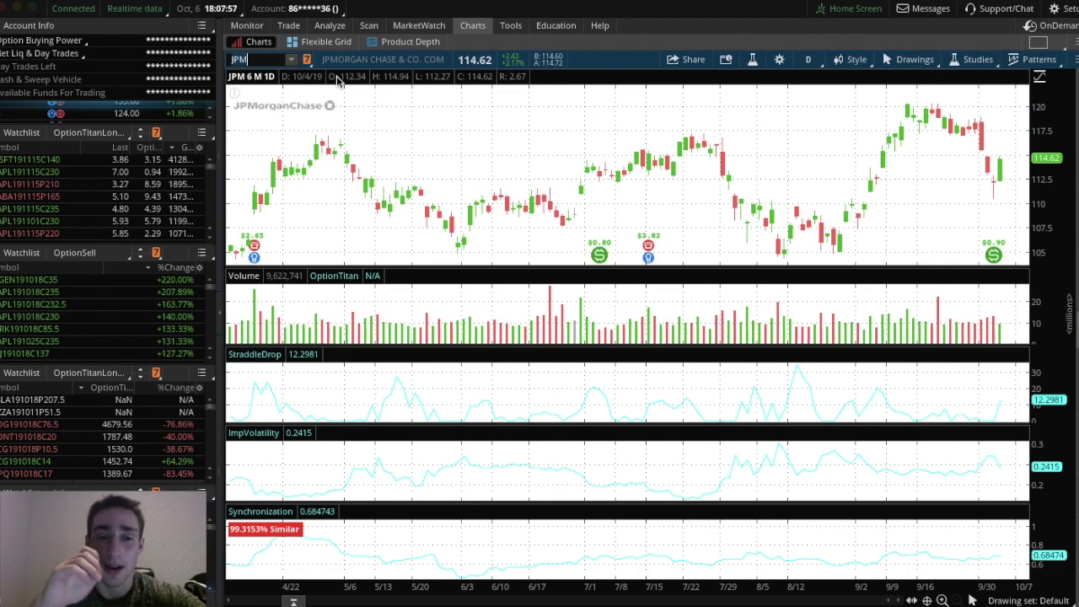
{"action": "left_click", "coordinate": [289, 25]}
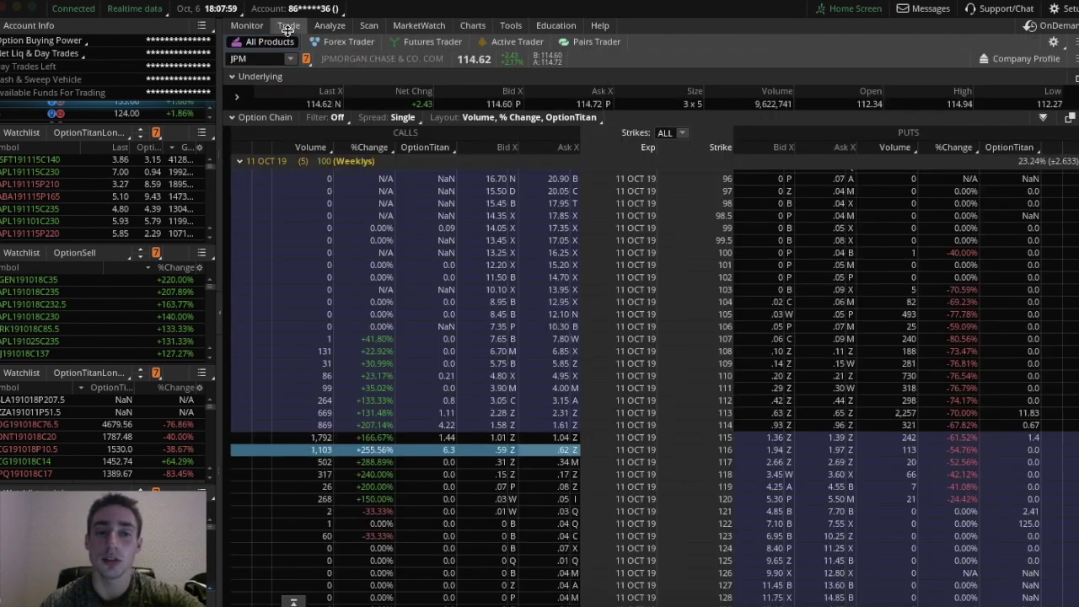
{"action": "left_click", "coordinate": [372, 117]}
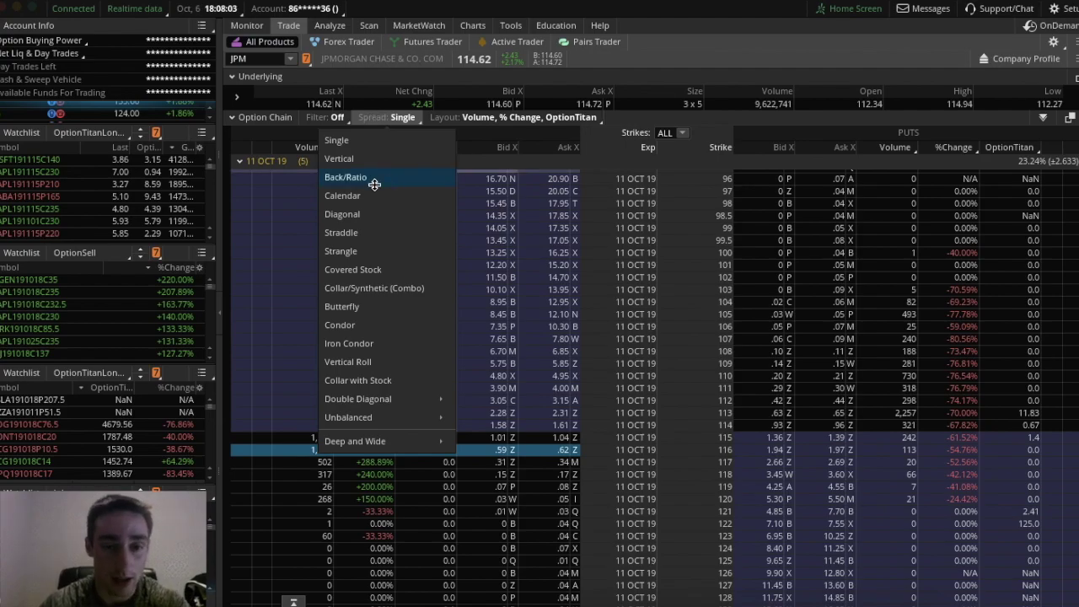
{"action": "left_click", "coordinate": [362, 234]}
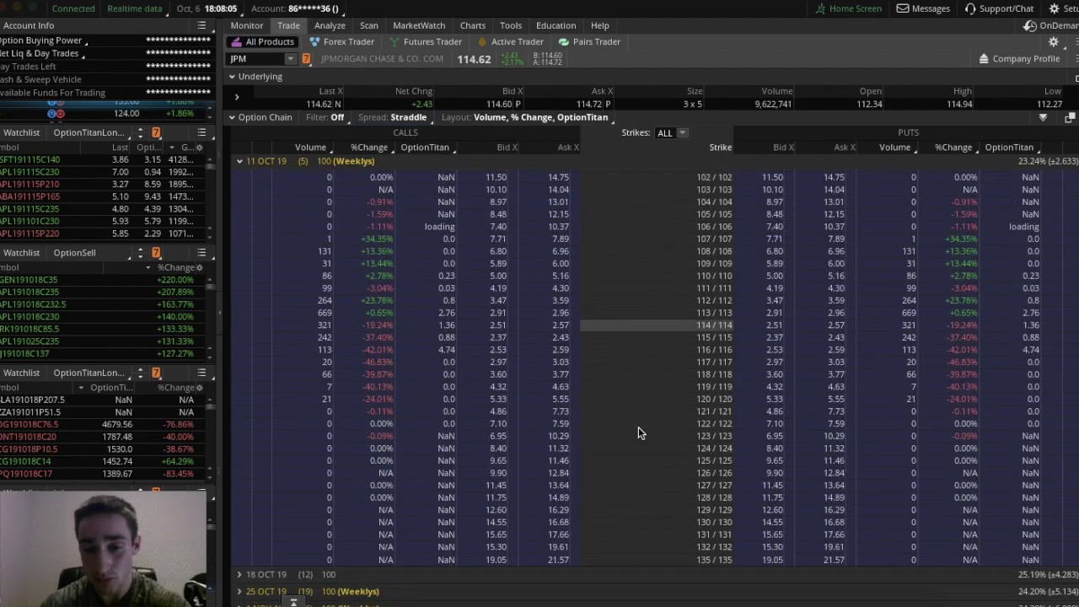
Step: Send the 11 OCT 19 116/116 straddle from the option chain to the first TOS chart slot
{"action": "scroll", "coordinate": [638, 433], "scroll_direction": "down", "scroll_amount": 5}
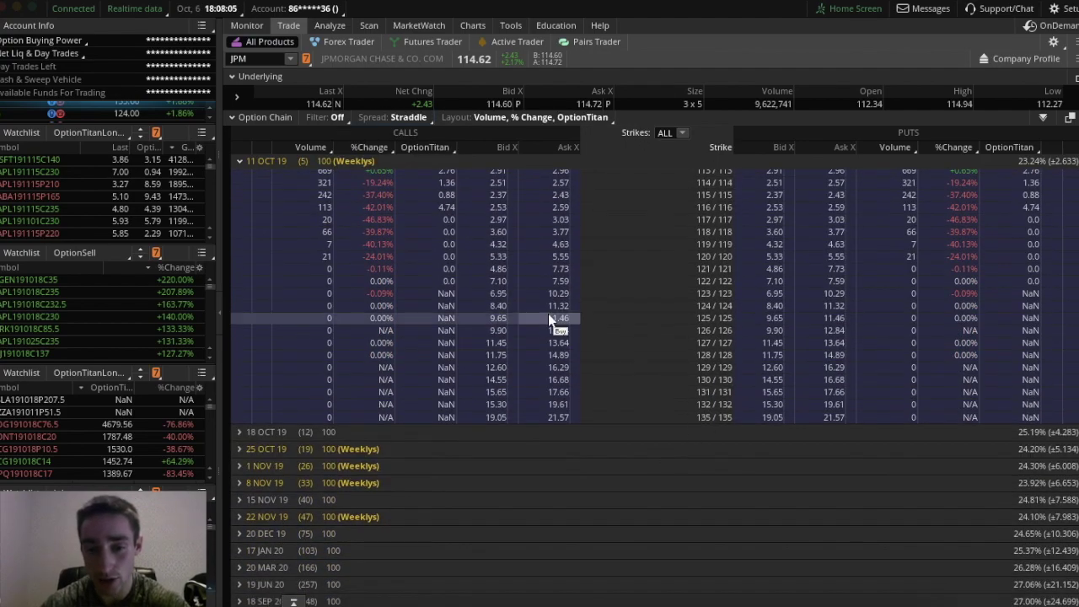
{"action": "right_click", "coordinate": [531, 261]}
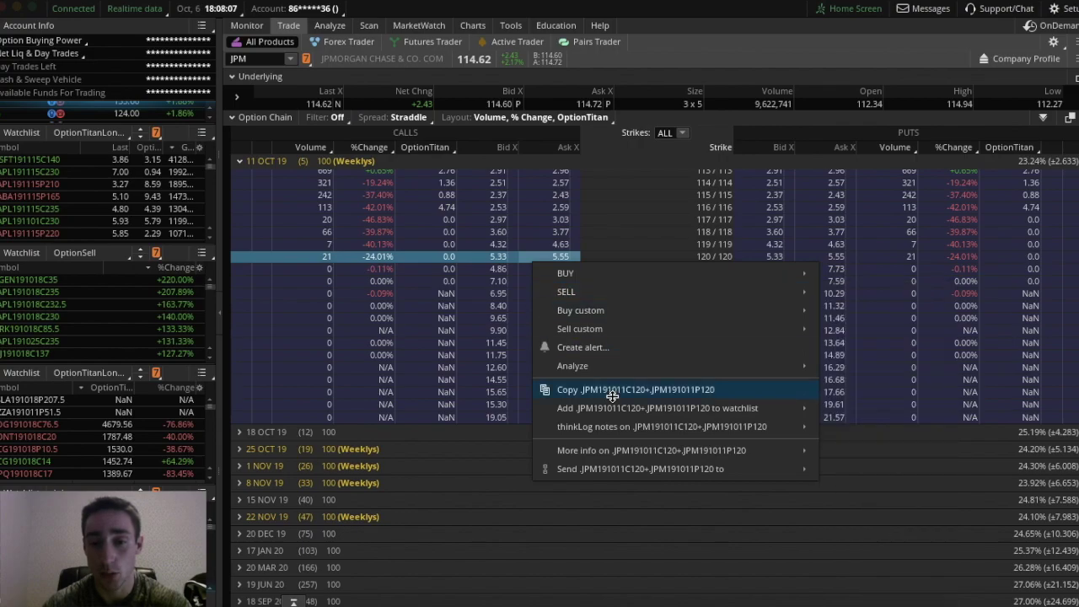
{"action": "right_click", "coordinate": [548, 206]}
{"action": "mouse_move", "coordinate": [624, 373]}
{"action": "mouse_move", "coordinate": [623, 398]}
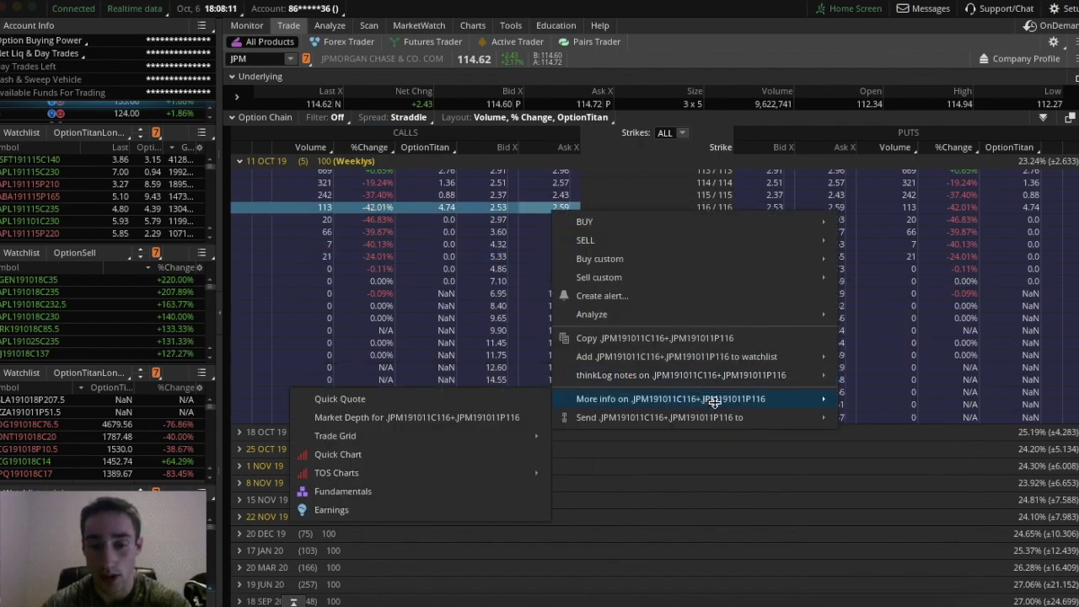
{"action": "mouse_move", "coordinate": [493, 472]}
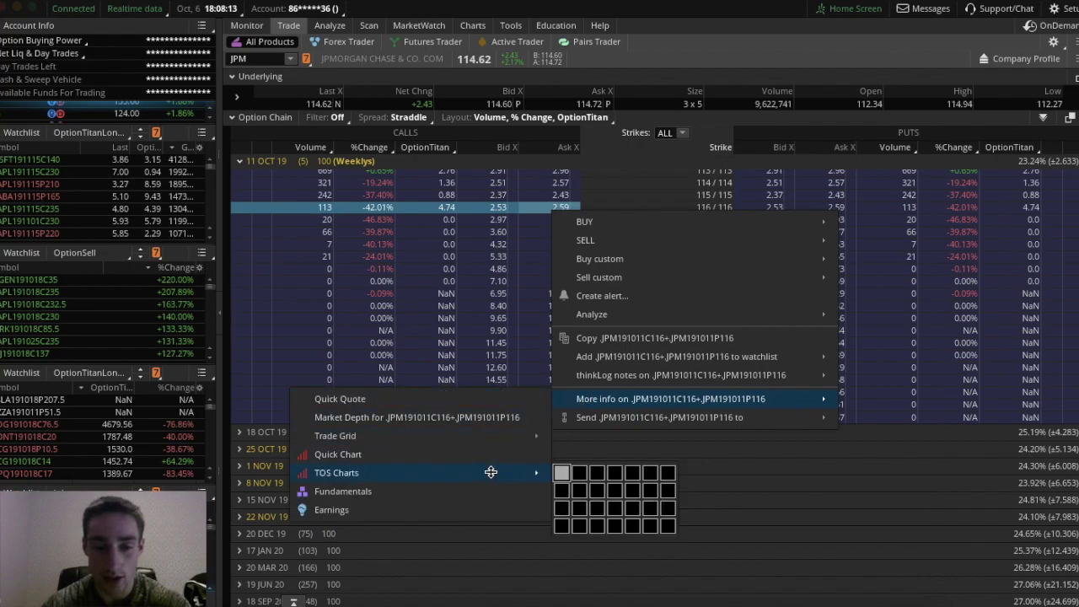
{"action": "left_click", "coordinate": [559, 470]}
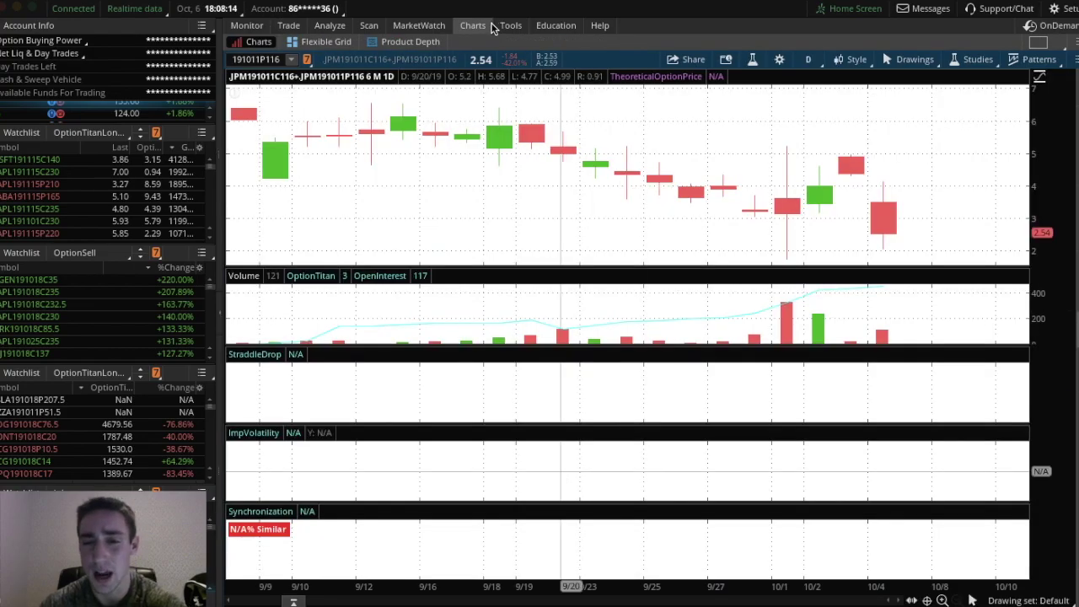
Step: Return the chart symbol to JPM and set the option chain's spread type back to Single
{"action": "left_click", "coordinate": [255, 58]}
{"action": "type", "text": "JPM"}
{"action": "key", "text": "Return"}
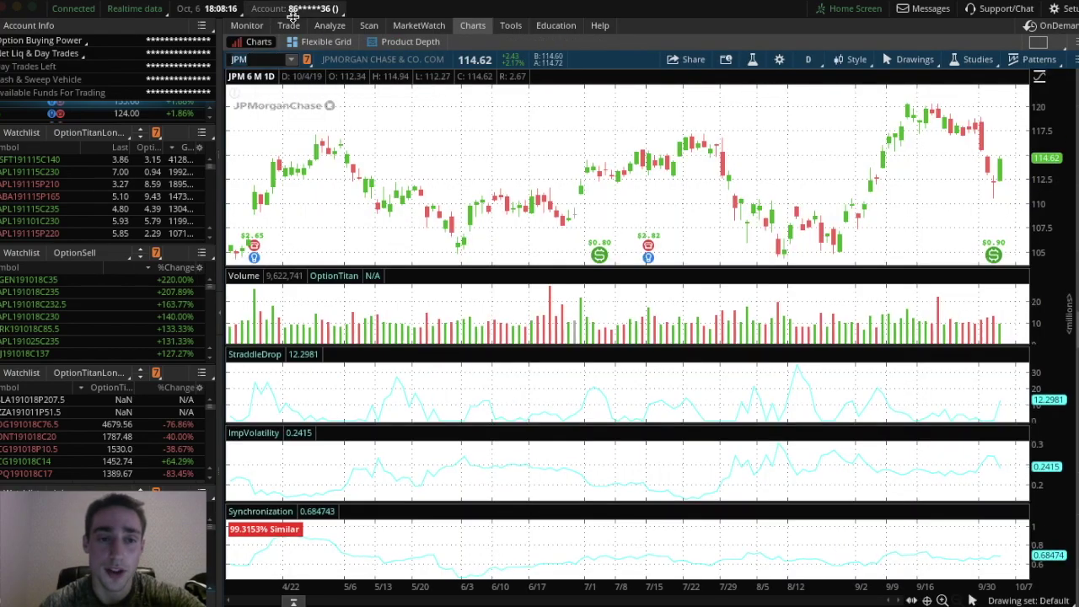
{"action": "left_click", "coordinate": [288, 25]}
{"action": "left_click", "coordinate": [389, 123]}
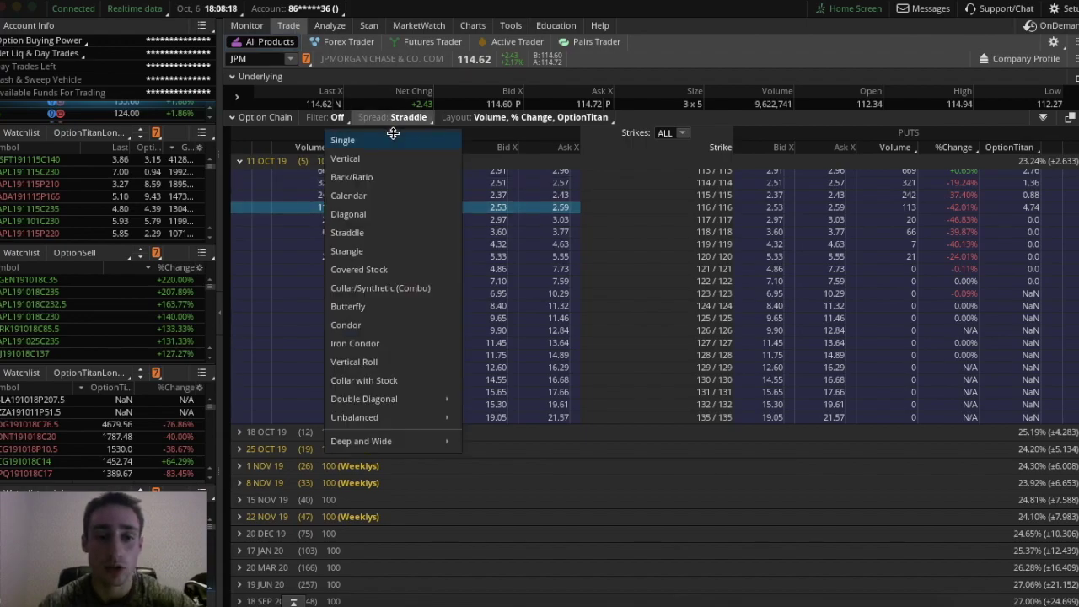
{"action": "left_click", "coordinate": [396, 139]}
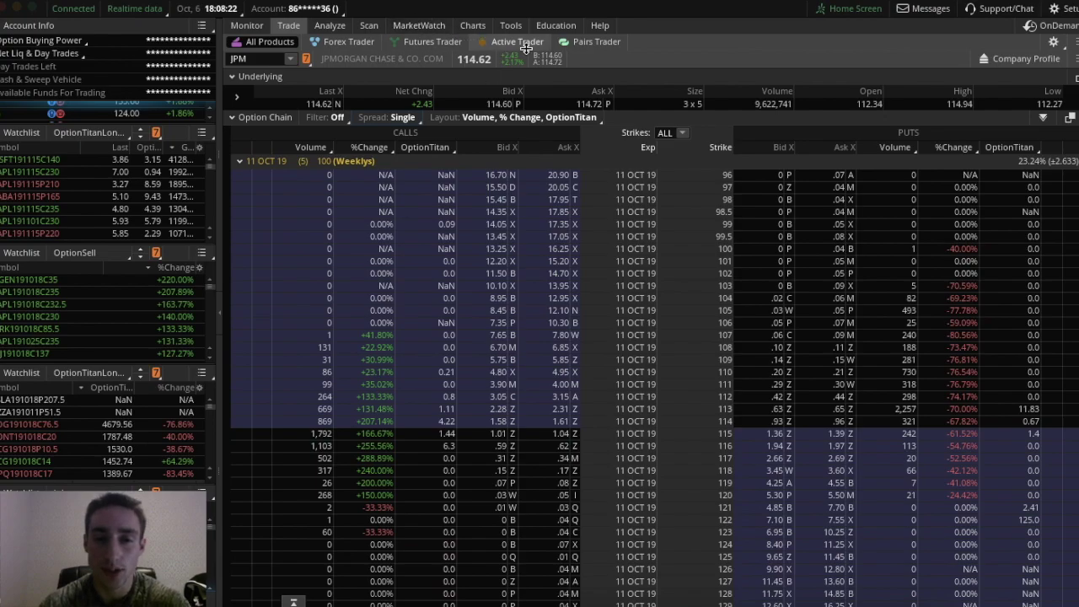
Step: Collapse the 11 OCT 19 expiration and expand the 18 OCT 19 series in the option chain
{"action": "mouse_move", "coordinate": [369, 27]}
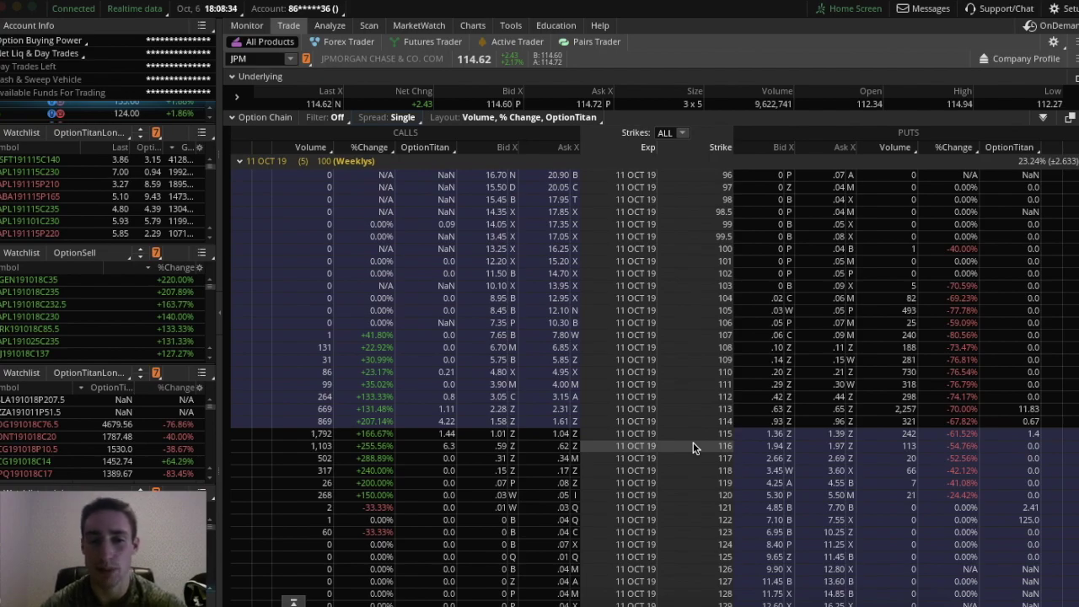
{"action": "left_click", "coordinate": [266, 160]}
{"action": "left_click", "coordinate": [279, 174]}
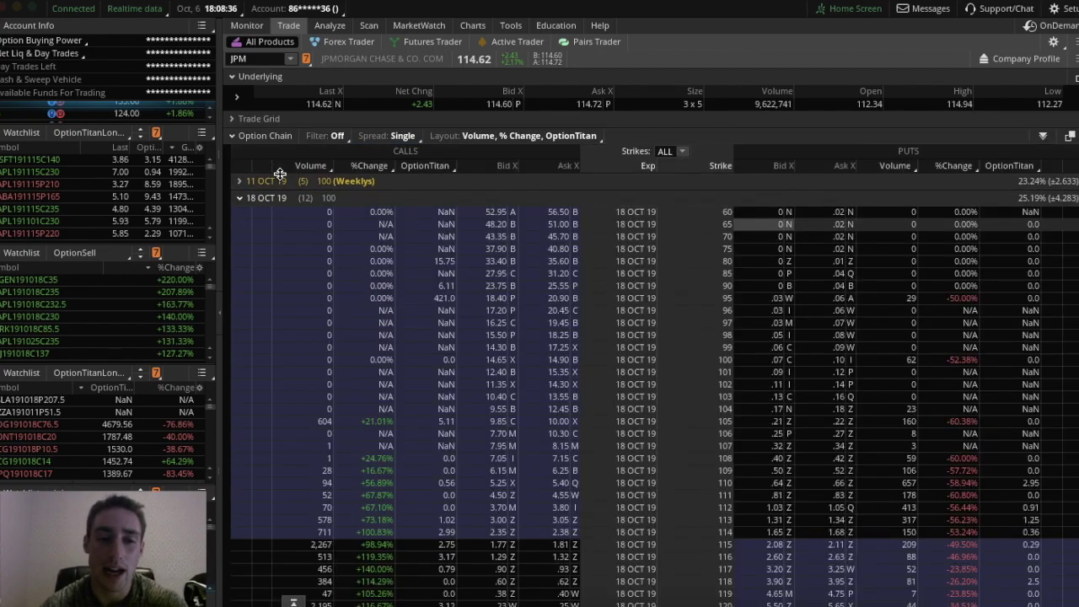
{"action": "scroll", "coordinate": [765, 304], "scroll_direction": "down", "scroll_amount": 1}
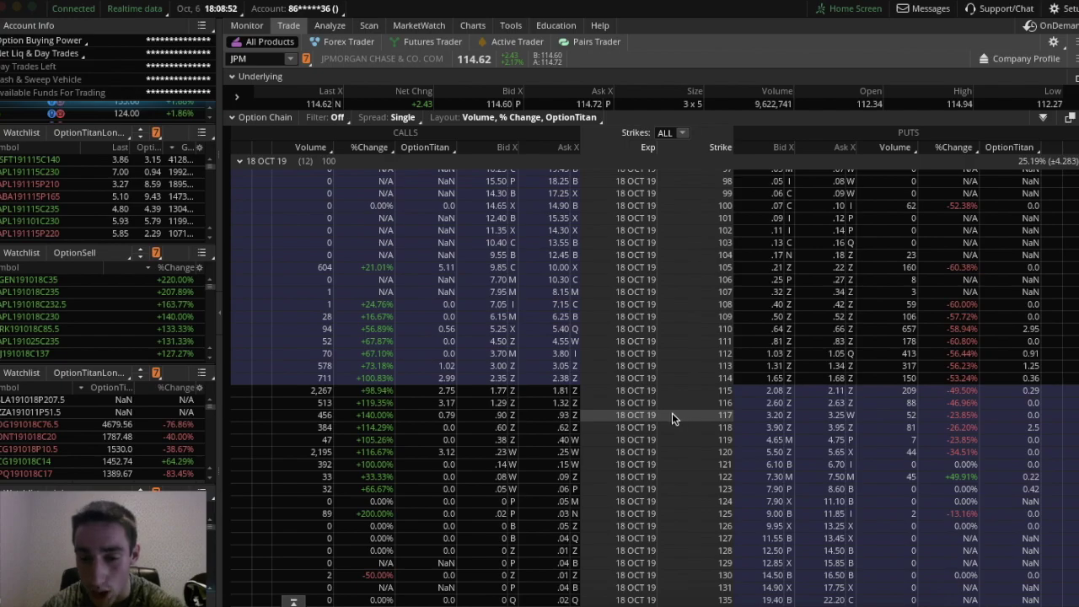
Step: Analyze a single buy trade of the JPM 18 OCT 19 117 call
{"action": "right_click", "coordinate": [553, 419]}
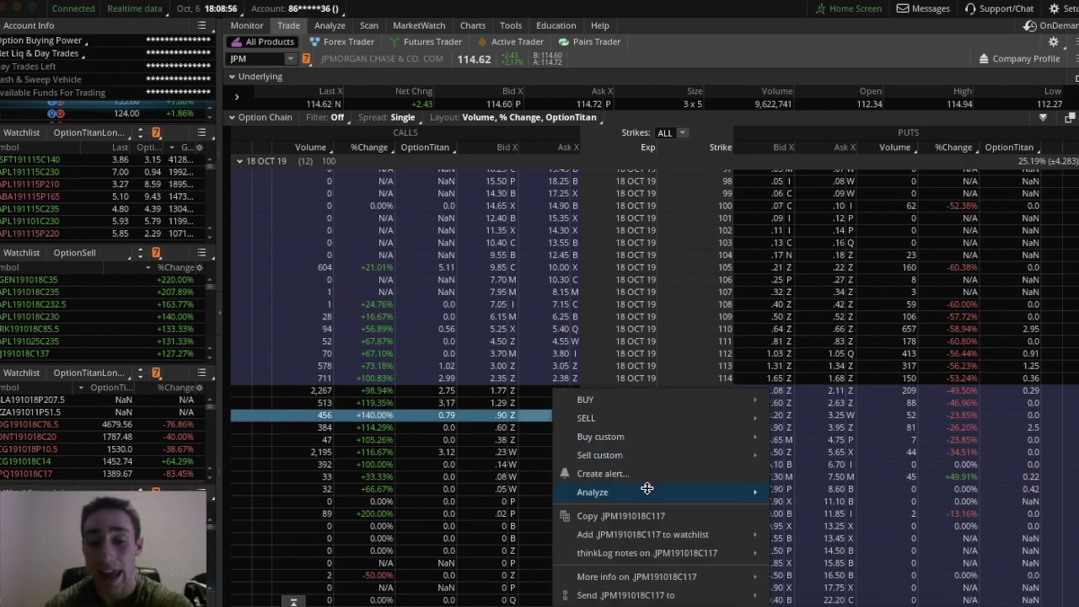
{"action": "mouse_move", "coordinate": [647, 487]}
{"action": "mouse_move", "coordinate": [787, 496]}
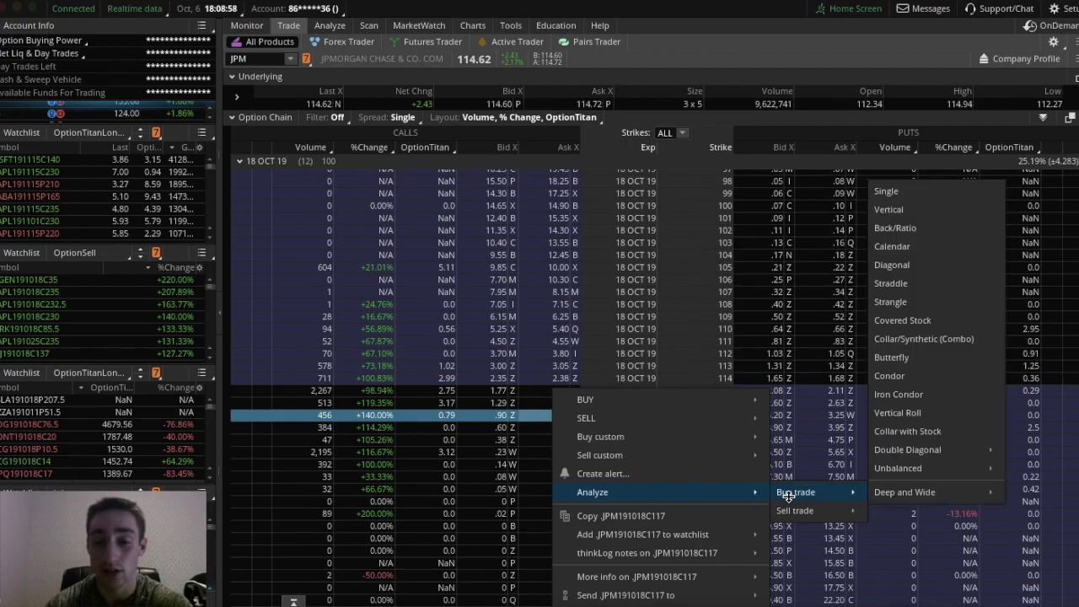
{"action": "left_click", "coordinate": [903, 196]}
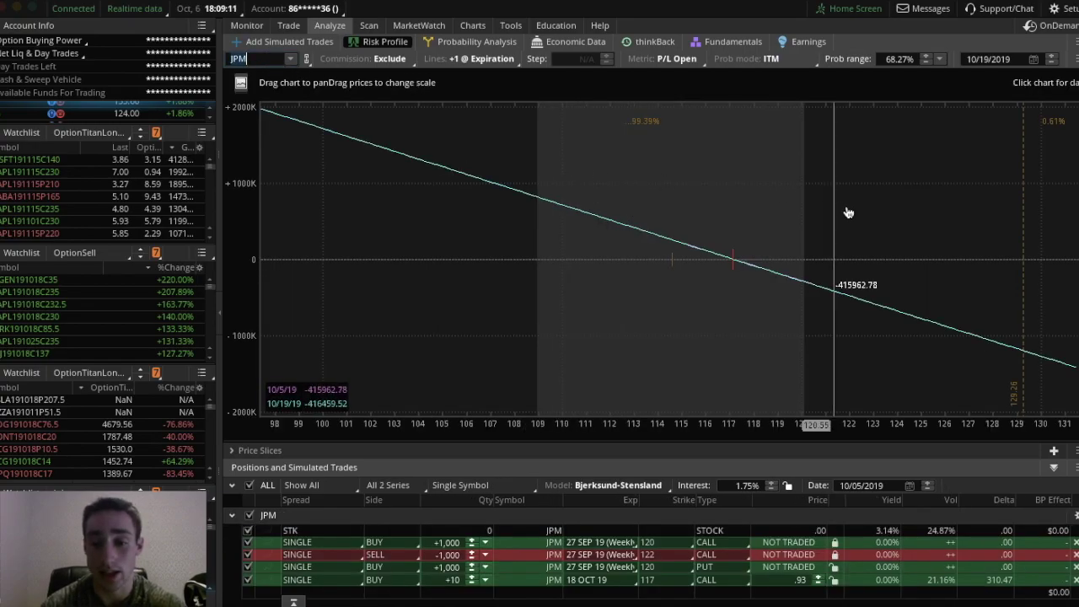
Step: Exclude the three 27 SEP 19 simulated trades from the JPM risk profile
{"action": "left_click", "coordinate": [662, 248]}
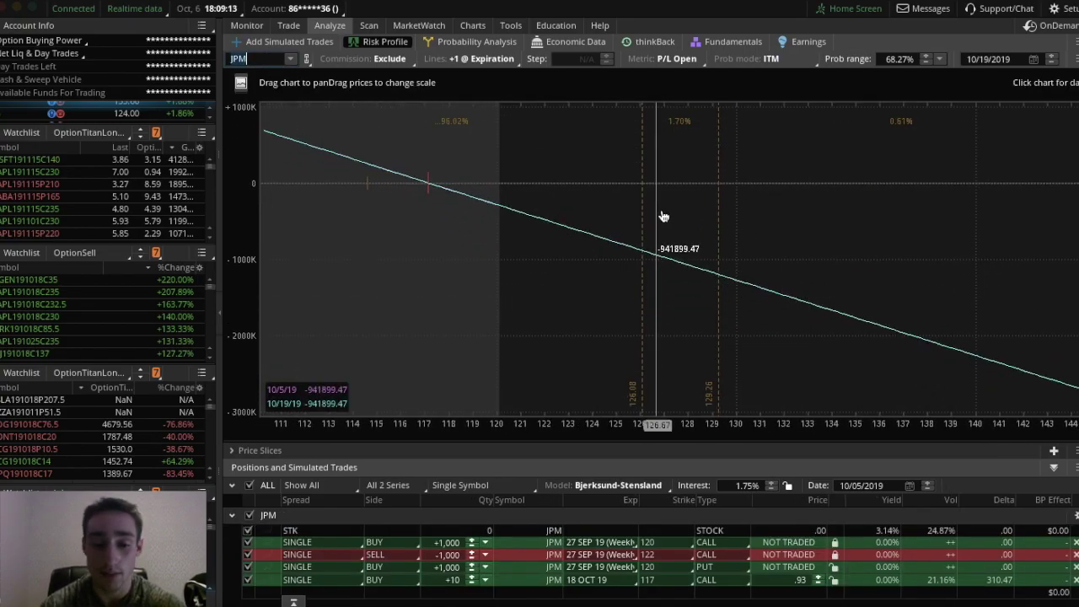
{"action": "left_click", "coordinate": [246, 542]}
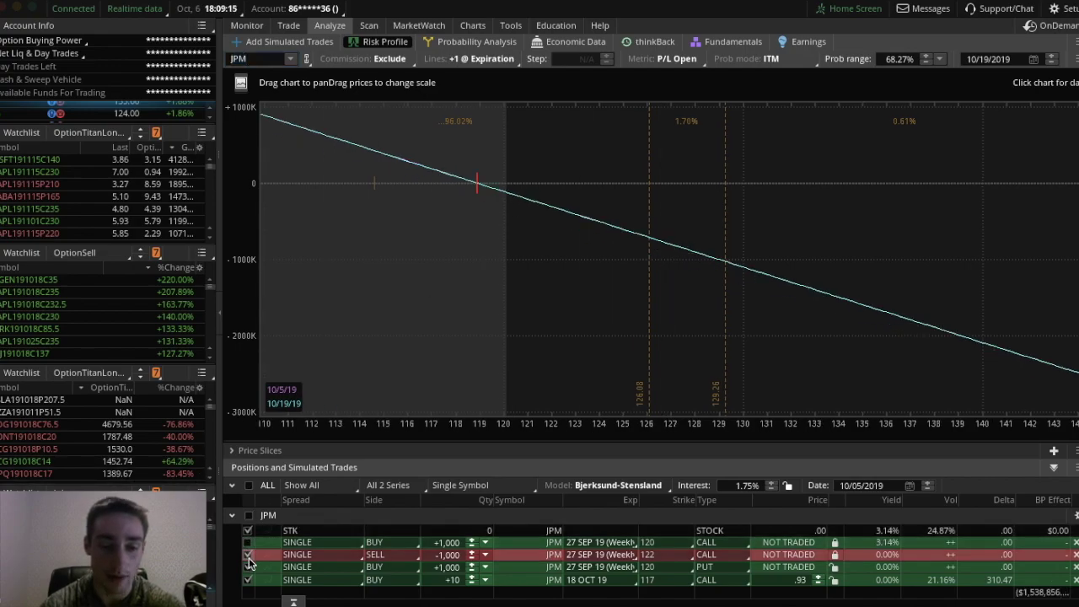
{"action": "left_click", "coordinate": [247, 555]}
{"action": "left_click", "coordinate": [248, 567]}
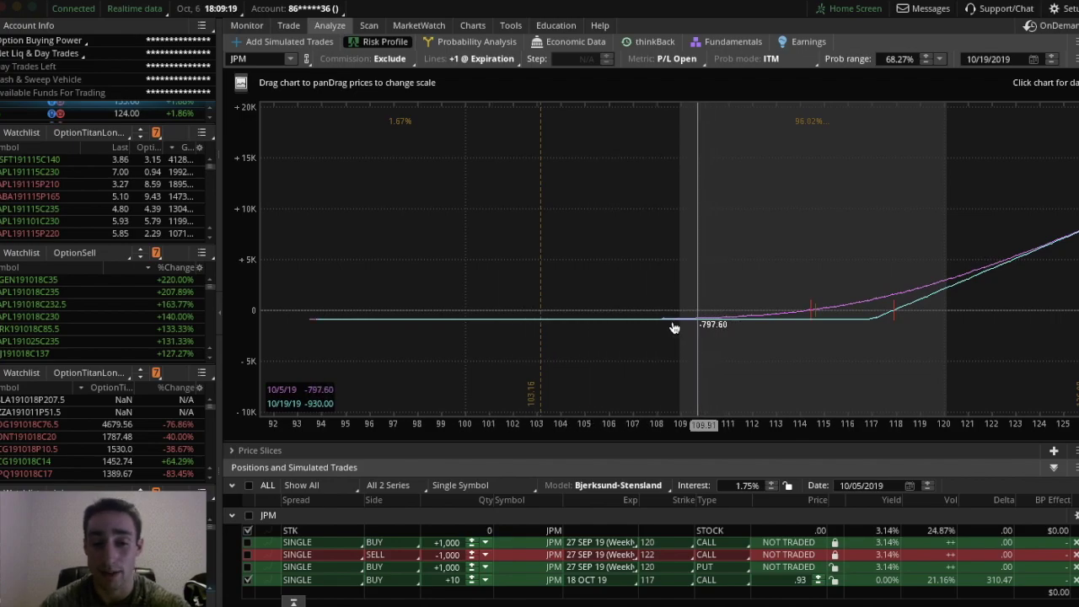
Step: Examine the 117 call's profit and loss curve at higher JPM prices
{"action": "left_click_drag", "start_coordinate": [871, 289], "coordinate": [734, 289]}
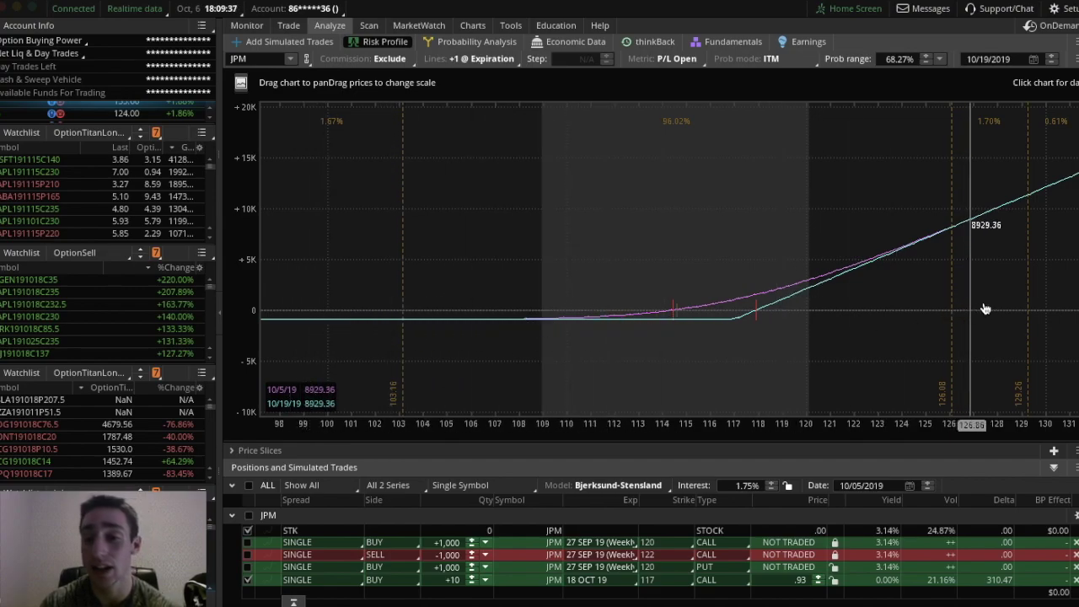
{"action": "left_click_drag", "start_coordinate": [984, 306], "coordinate": [807, 282]}
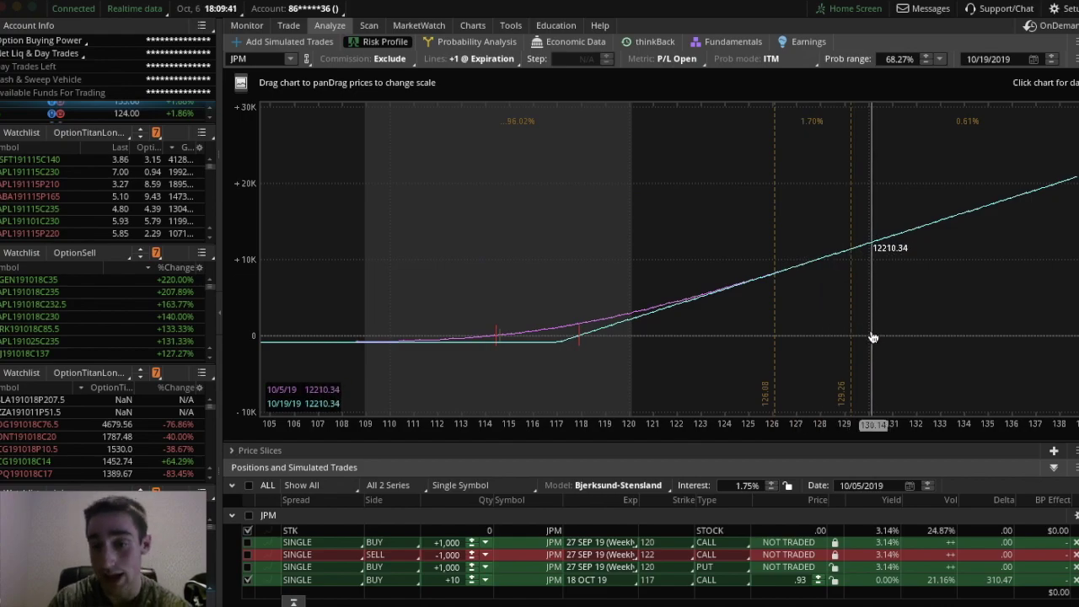
{"action": "left_click_drag", "start_coordinate": [874, 337], "coordinate": [834, 301]}
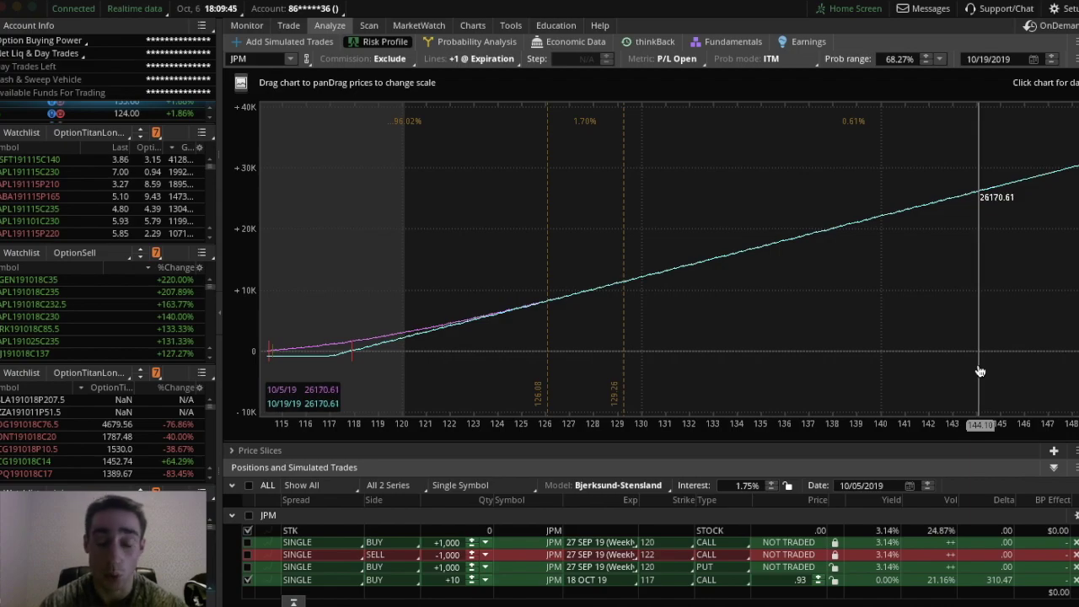
Step: Add a single buy trade of the JPM 18 OCT 19 111 put to the risk analysis
{"action": "left_click", "coordinate": [288, 25]}
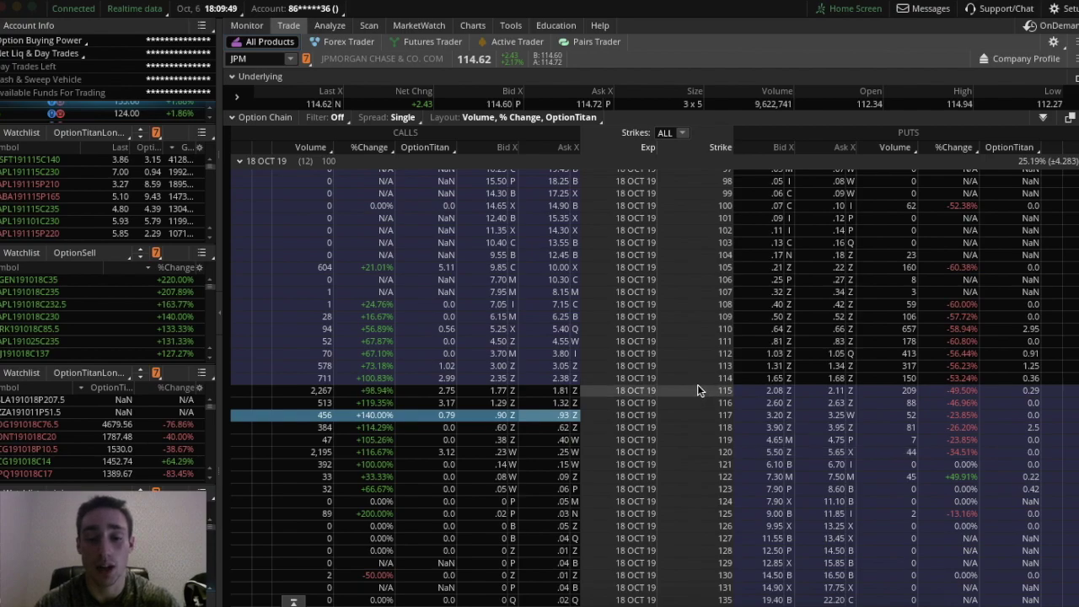
{"action": "right_click", "coordinate": [748, 346]}
{"action": "mouse_move", "coordinate": [782, 449]}
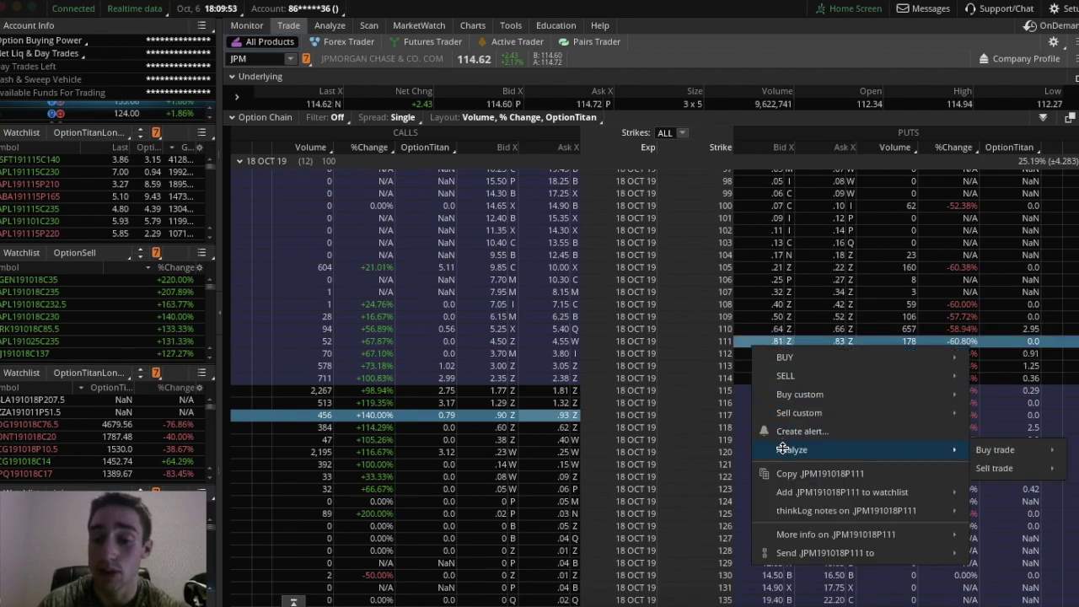
{"action": "mouse_move", "coordinate": [976, 451]}
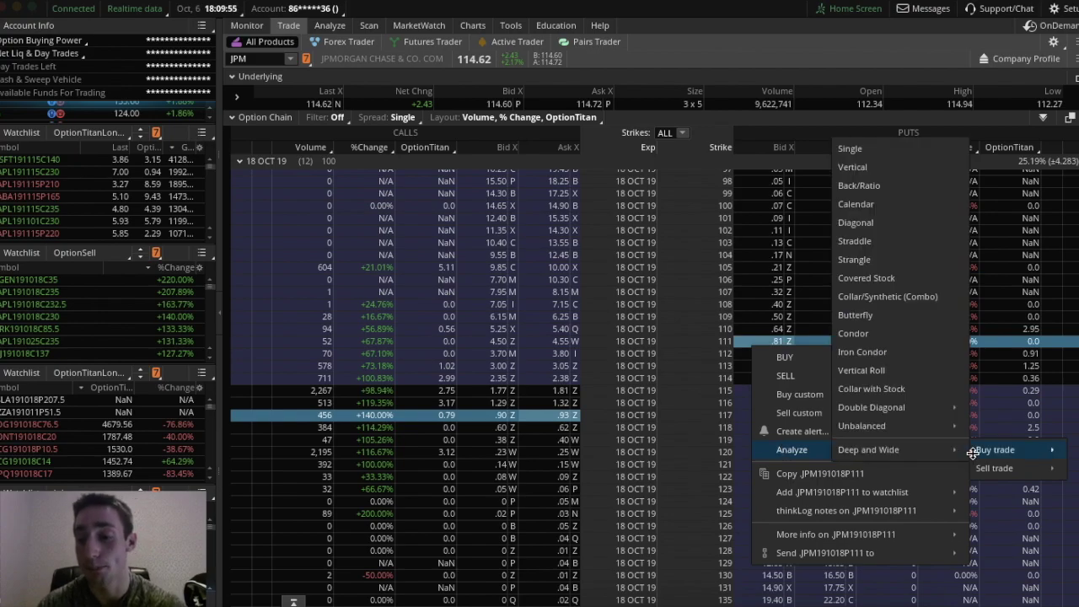
{"action": "left_click", "coordinate": [843, 149]}
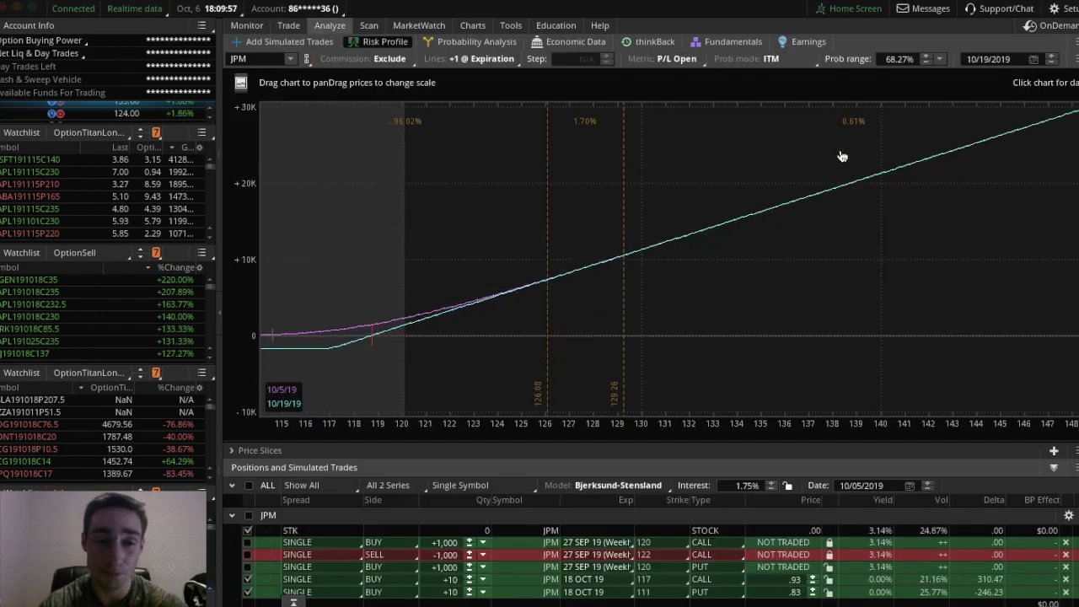
Step: Examine the combined risk profile of the 117 call and 111 put on both sides, and return to the option chain
{"action": "left_click_drag", "start_coordinate": [503, 200], "coordinate": [918, 277]}
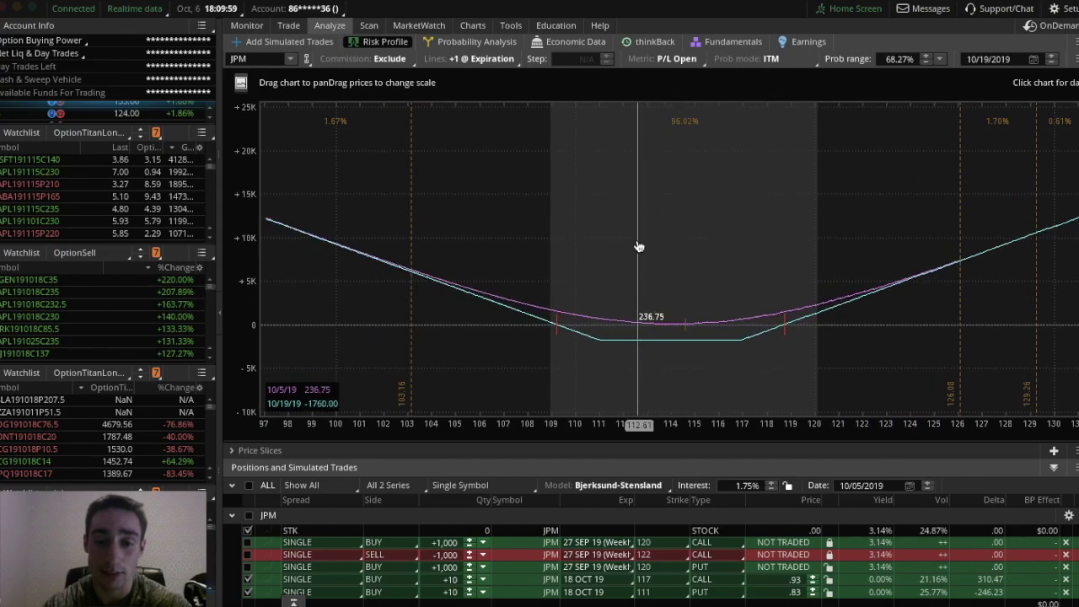
{"action": "left_click_drag", "start_coordinate": [674, 214], "coordinate": [766, 238]}
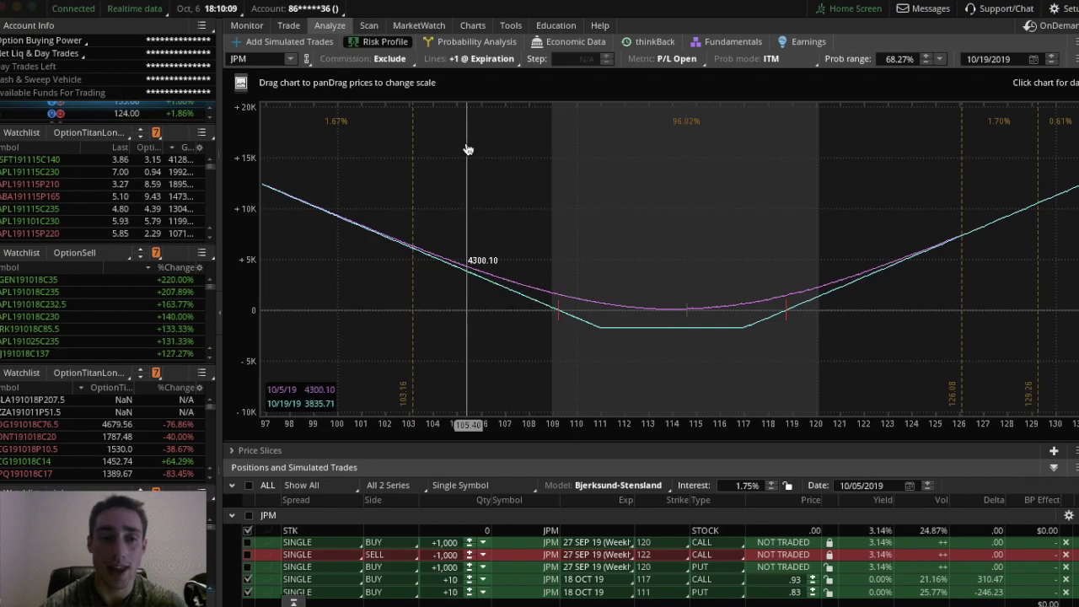
{"action": "left_click", "coordinate": [288, 25]}
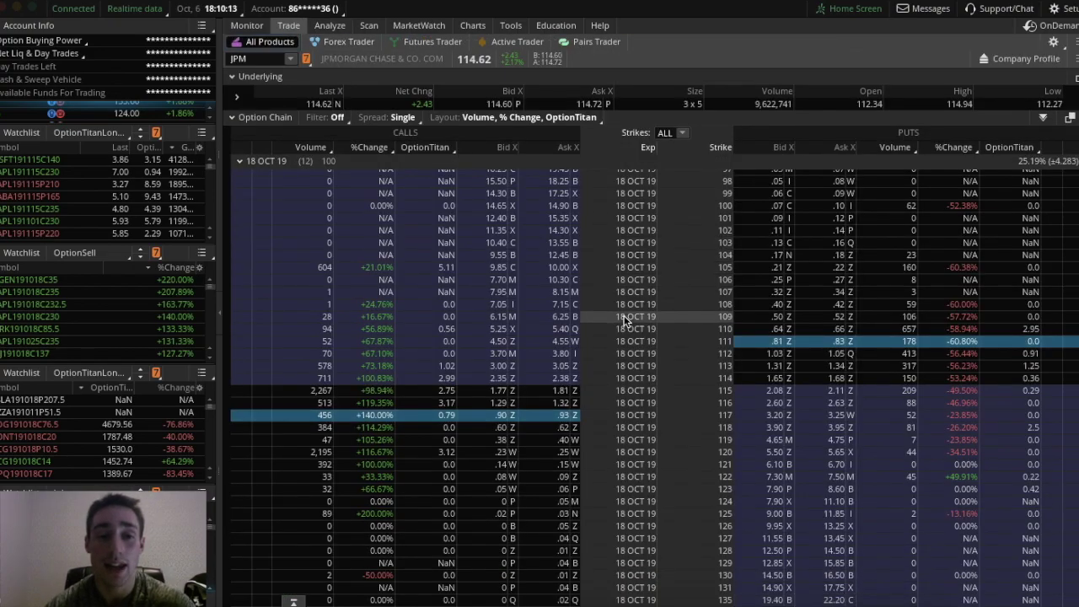
{"action": "left_click", "coordinate": [468, 23]}
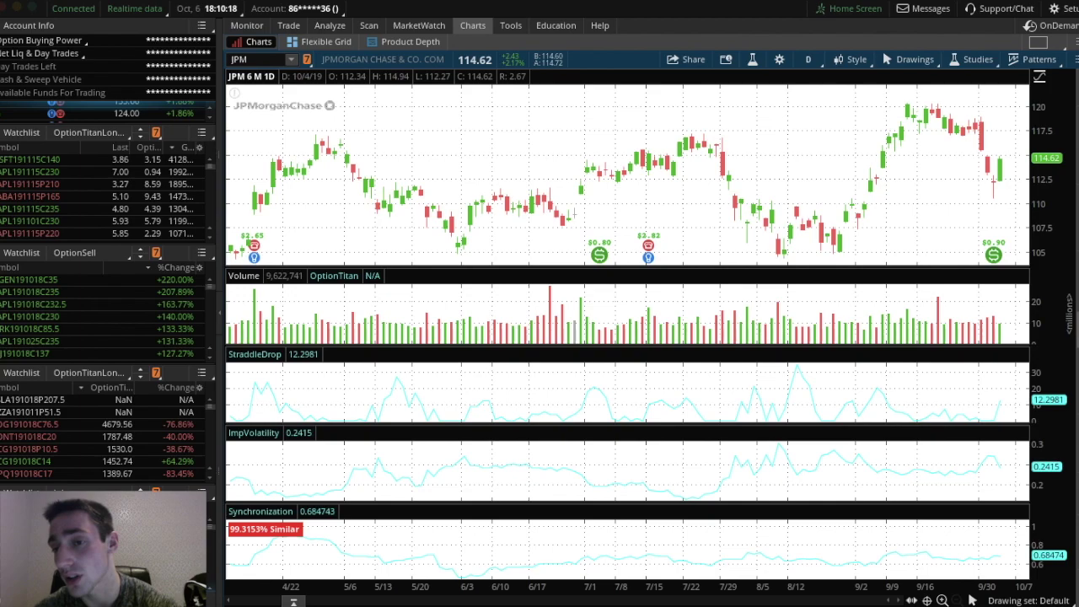
{"action": "left_click", "coordinate": [1077, 145]}
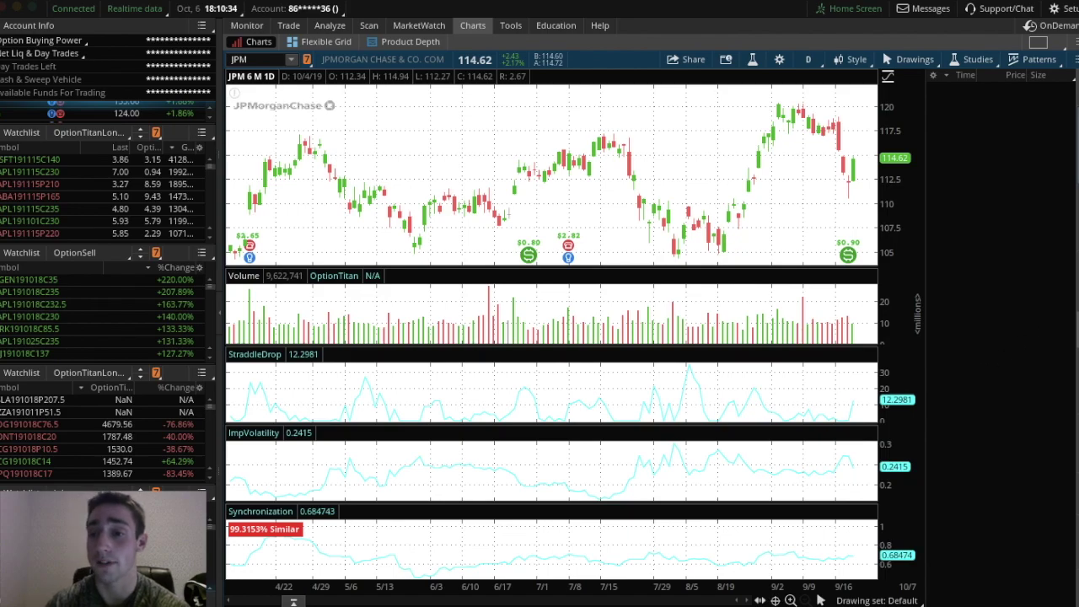
{"action": "left_click", "coordinate": [1076, 177]}
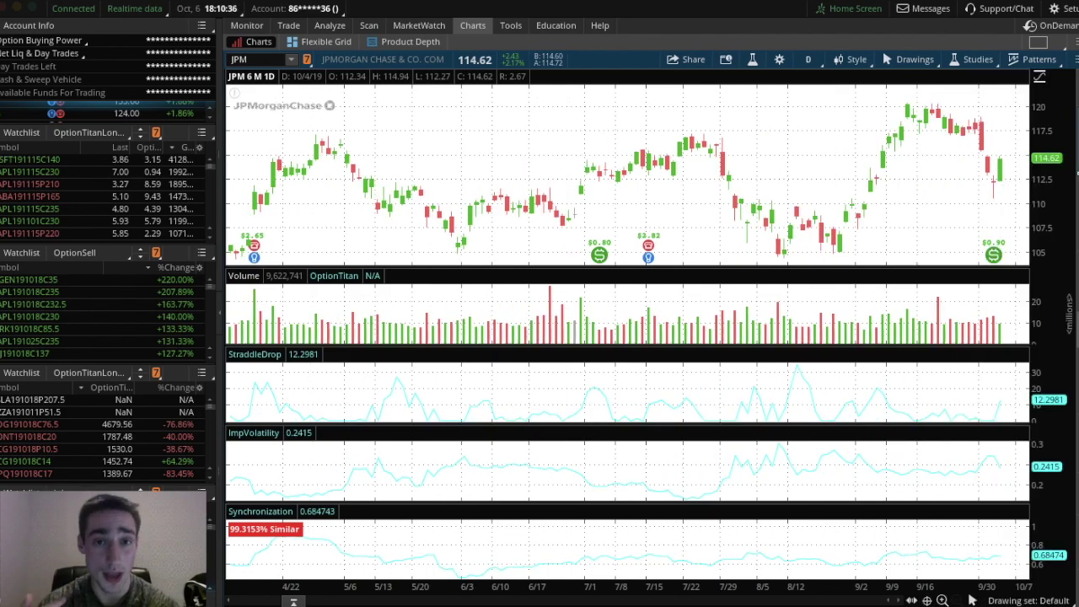
{"action": "left_click", "coordinate": [289, 25]}
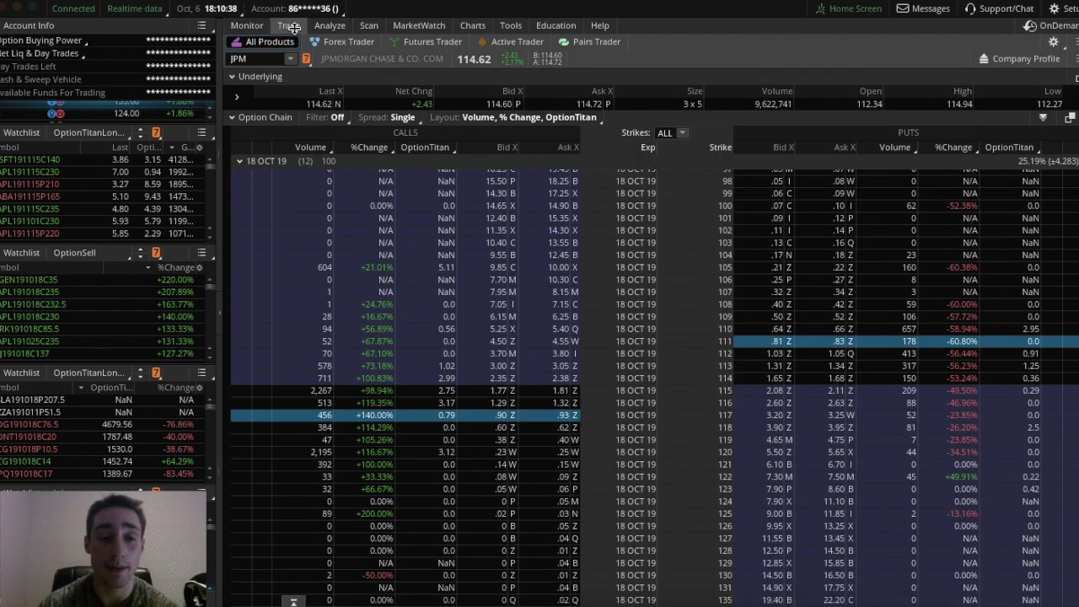
Step: Examine JPM's Options Time & Sales trades along with the available series and side filters, leaving the filters unchanged
{"action": "left_click", "coordinate": [266, 161]}
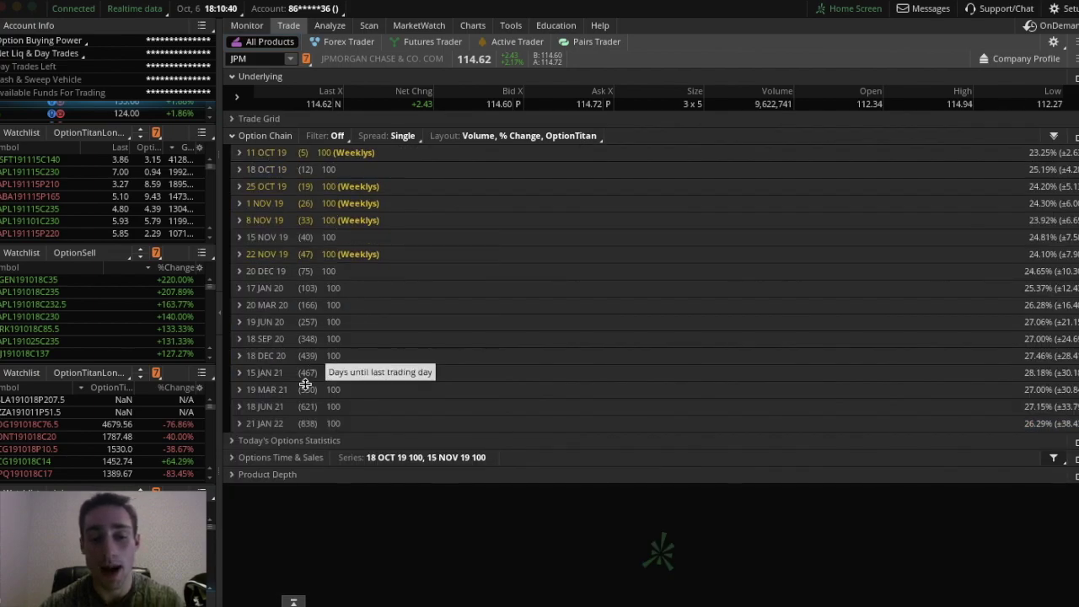
{"action": "left_click", "coordinate": [277, 456]}
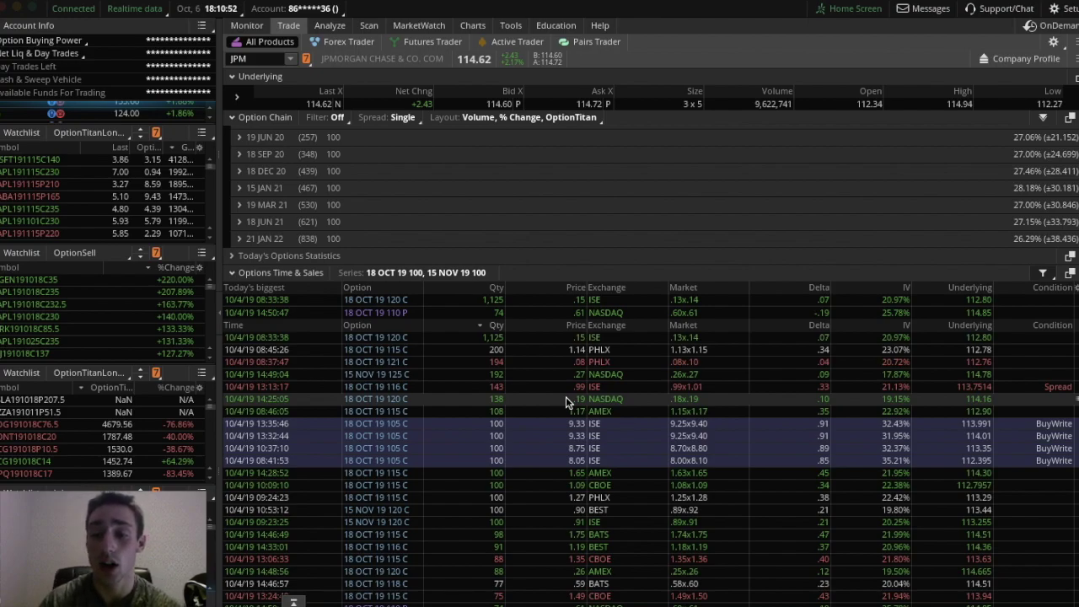
{"action": "left_click", "coordinate": [1043, 273]}
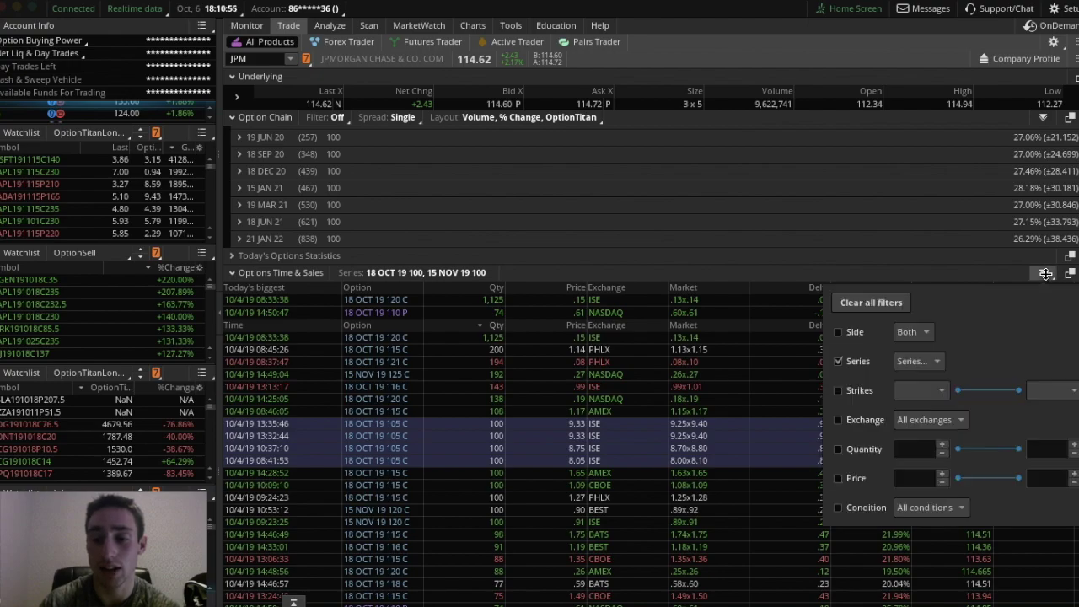
{"action": "left_click", "coordinate": [918, 361]}
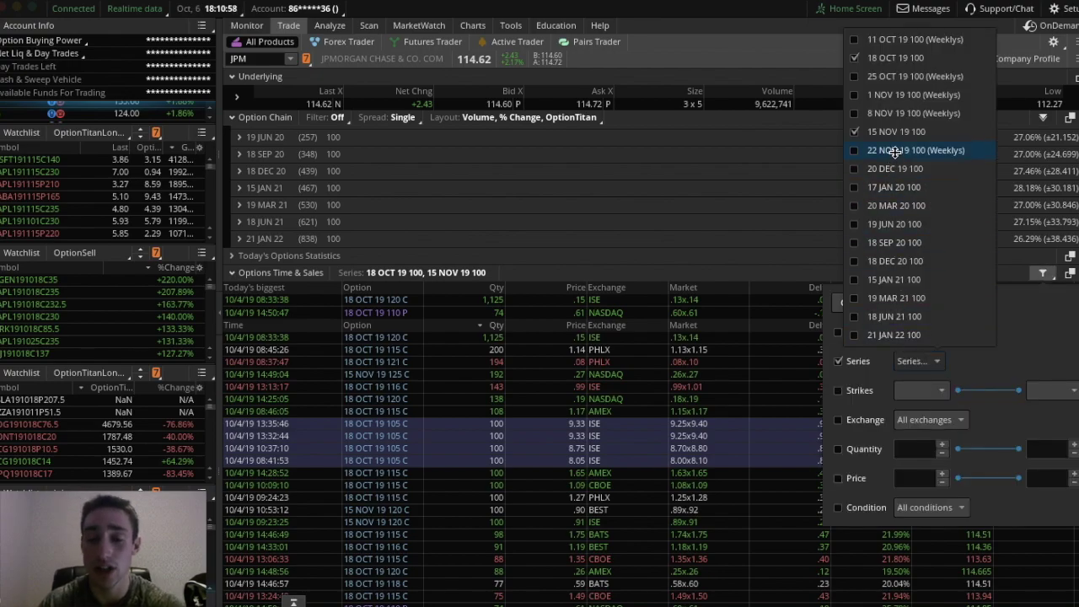
{"action": "left_click", "coordinate": [1002, 354]}
{"action": "left_click", "coordinate": [923, 332]}
{"action": "left_click", "coordinate": [957, 336]}
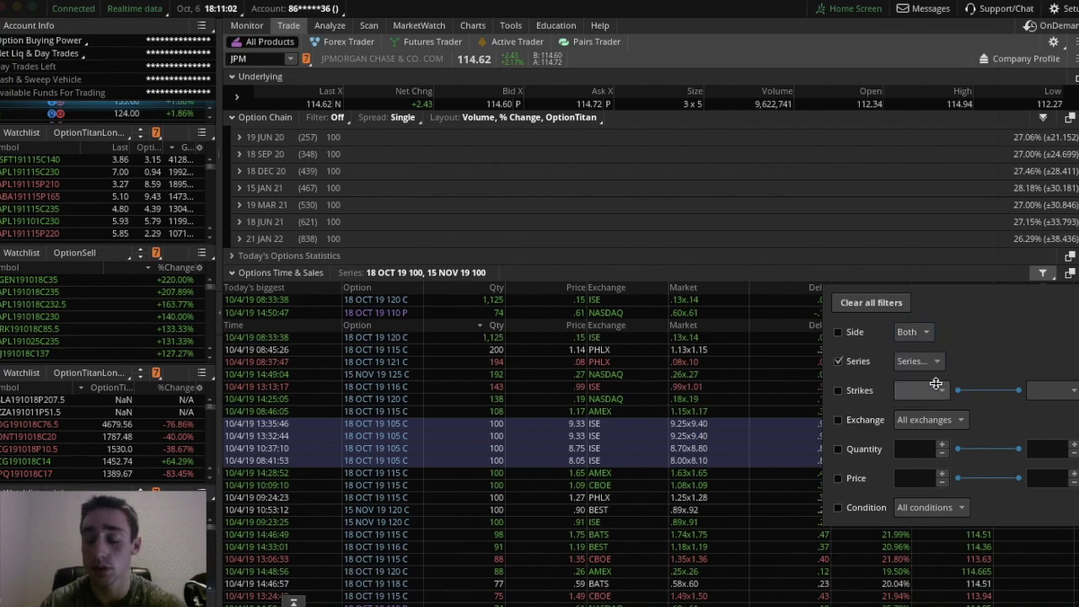
{"action": "left_click", "coordinate": [879, 262]}
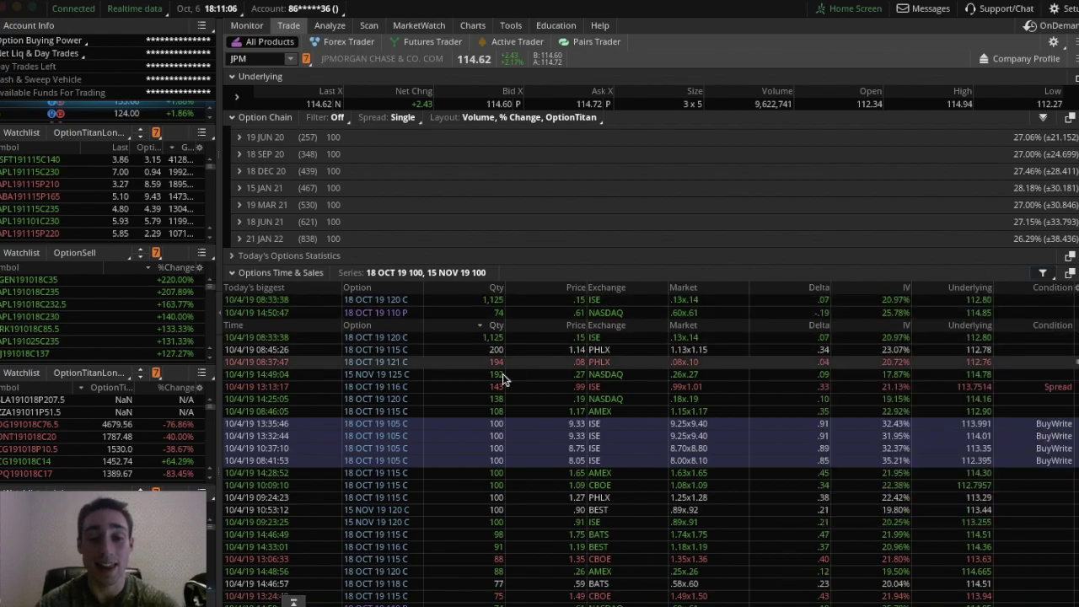
{"action": "left_click", "coordinate": [291, 272]}
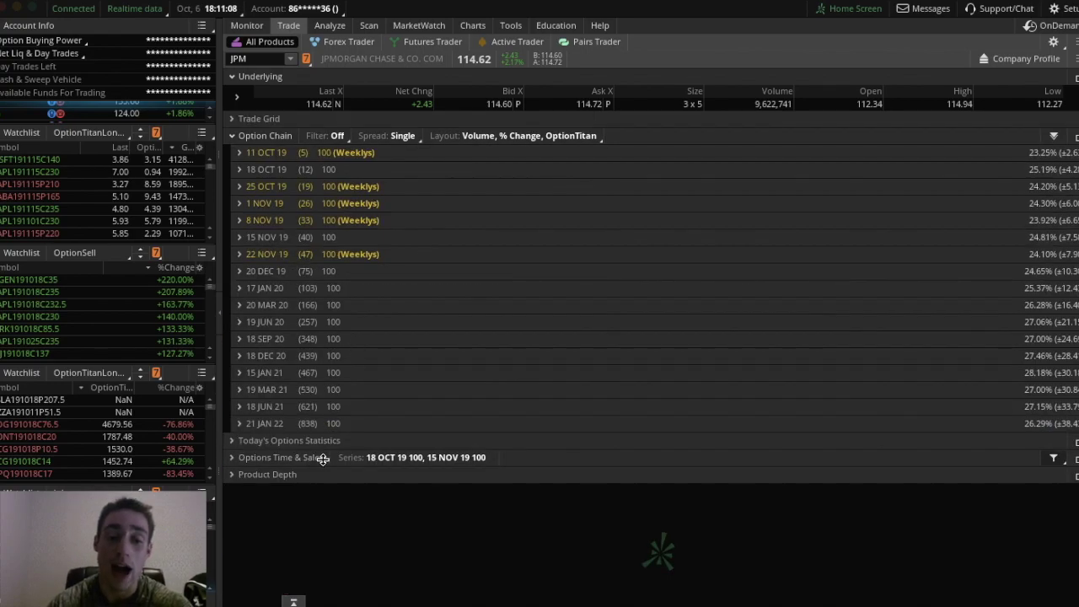
Step: Review JPM's options statistics for today and the call and put volume charts in Product Depth
{"action": "left_click", "coordinate": [281, 441]}
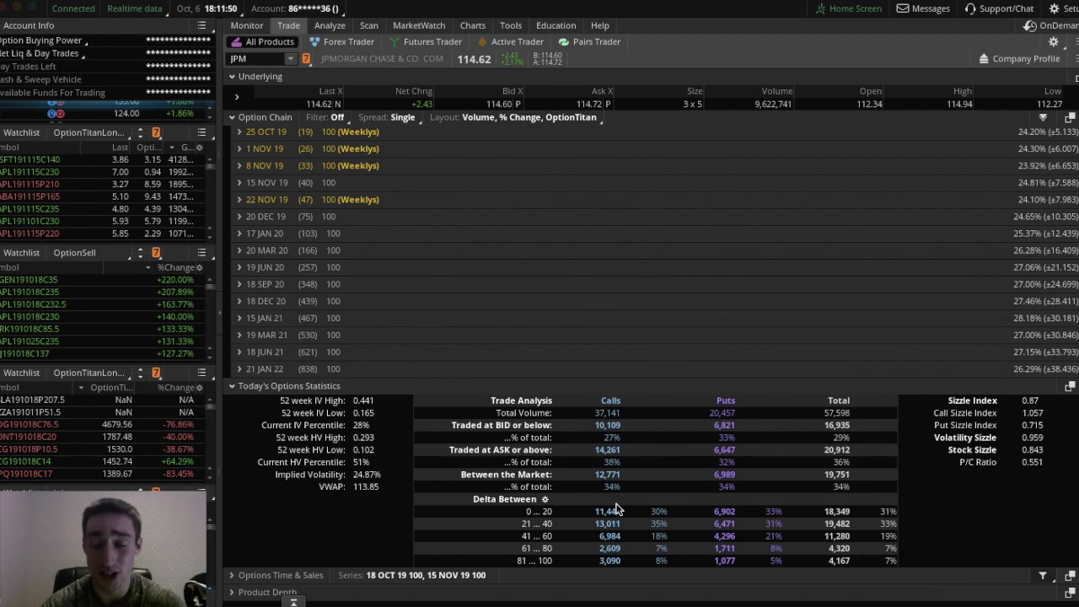
{"action": "left_click", "coordinate": [261, 386]}
{"action": "left_click", "coordinate": [283, 475]}
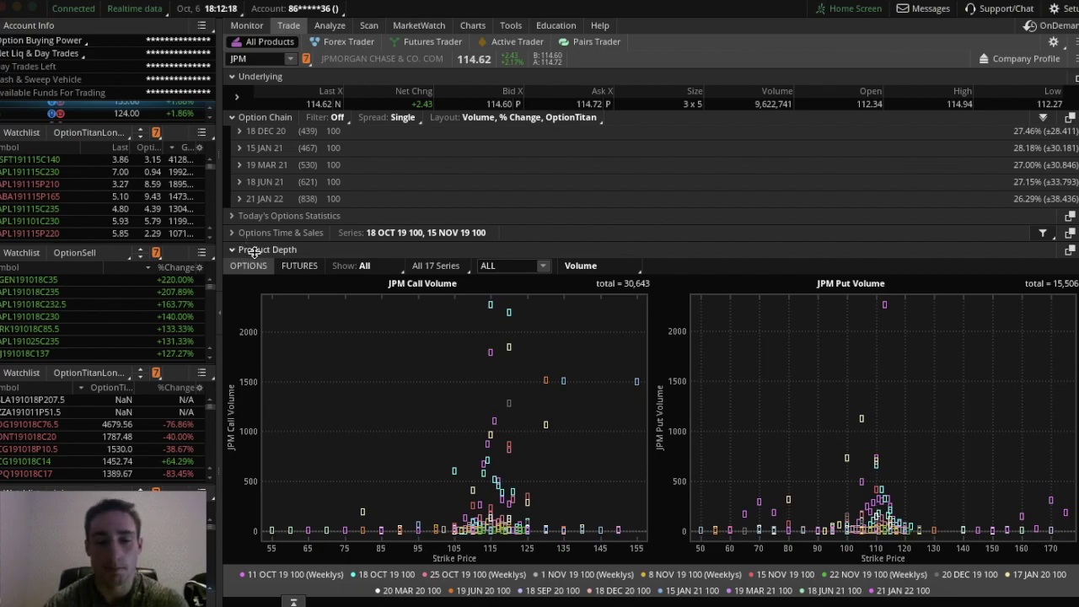
{"action": "left_click", "coordinate": [254, 251]}
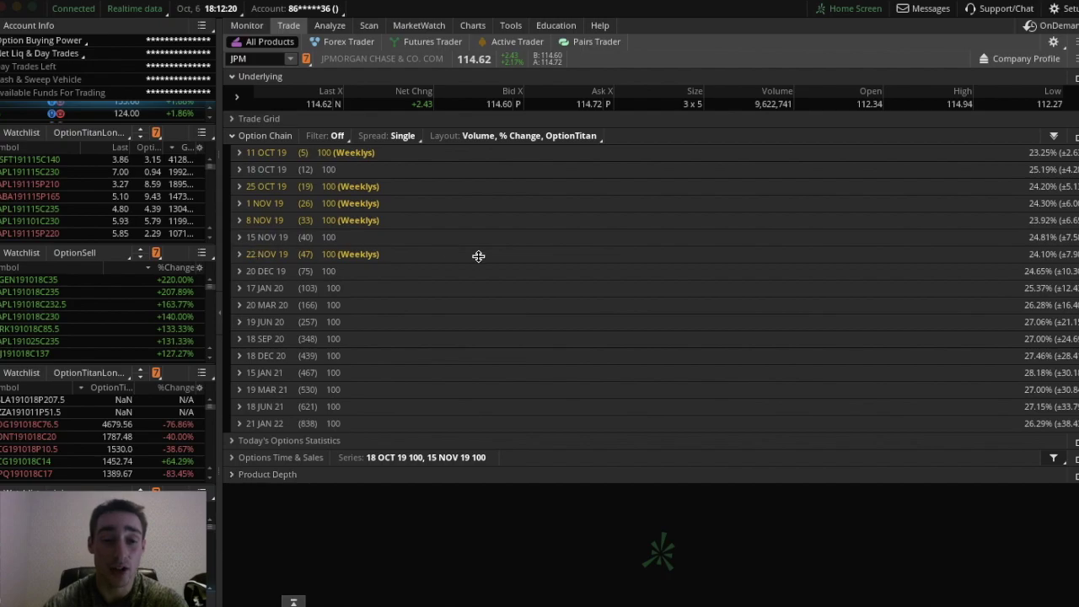
{"action": "left_click", "coordinate": [472, 24]}
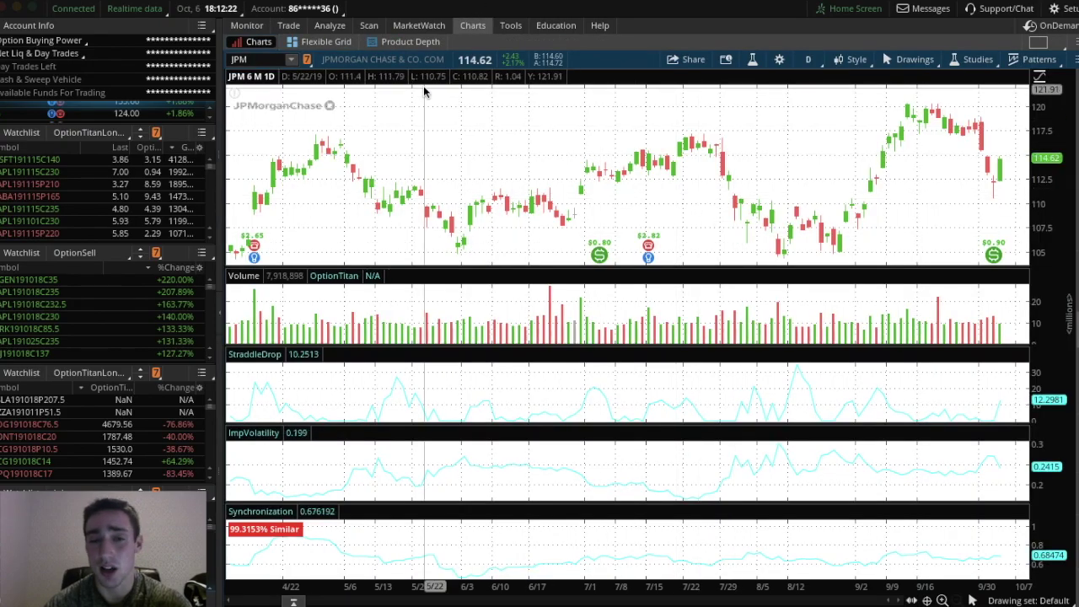
{"action": "left_click", "coordinate": [364, 24]}
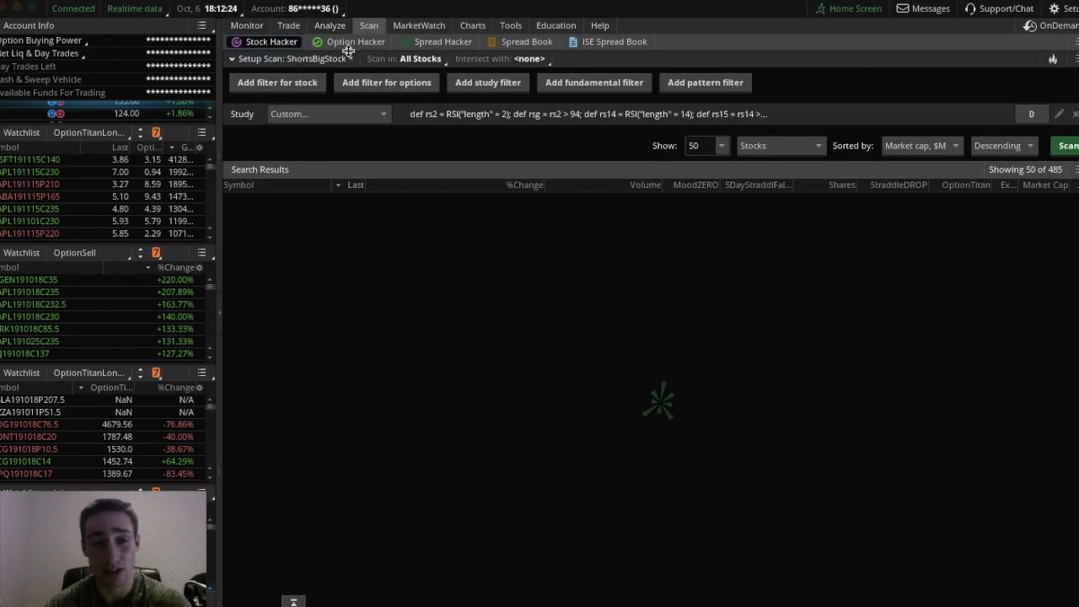
{"action": "left_click", "coordinate": [477, 28]}
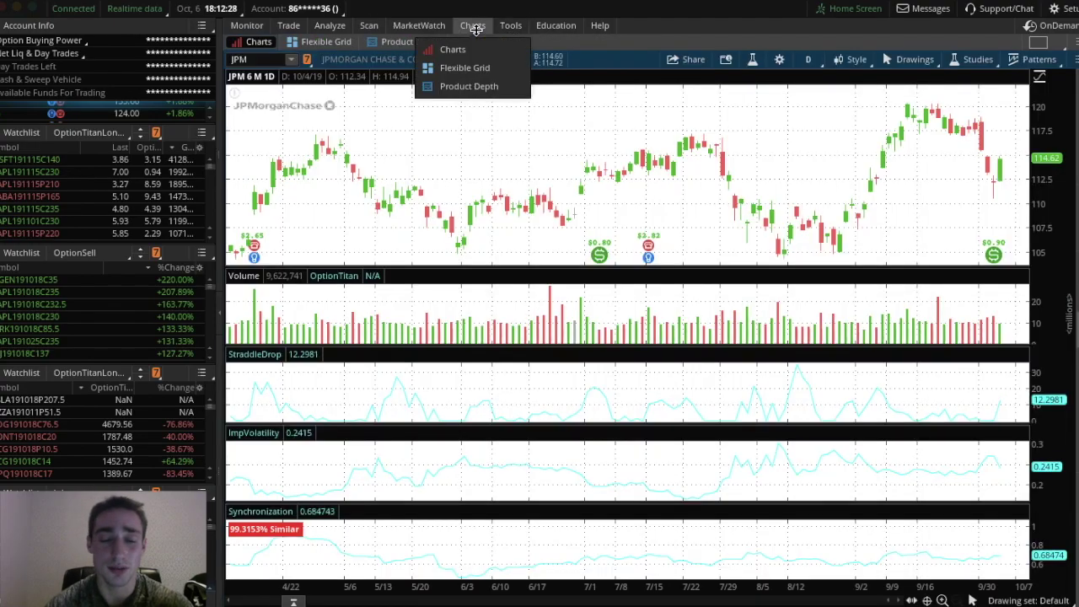
Step: Load the AAPL option chain for trading and expand the 25 OCT 19 weekly expiration
{"action": "left_click", "coordinate": [288, 25]}
{"action": "left_click", "coordinate": [268, 61]}
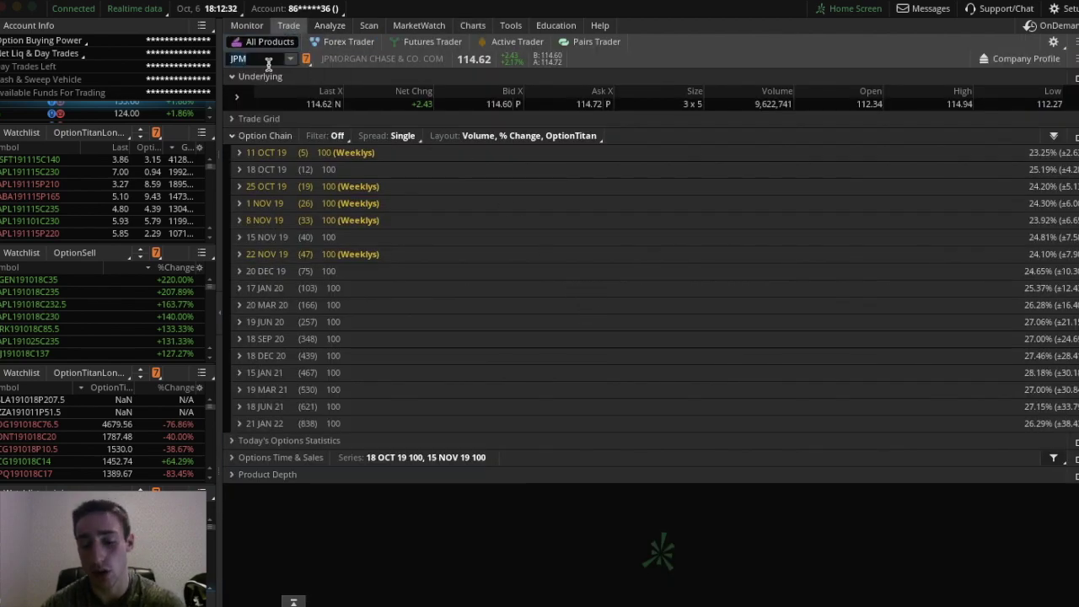
{"action": "type", "text": "AAPL"}
{"action": "key", "text": "Return"}
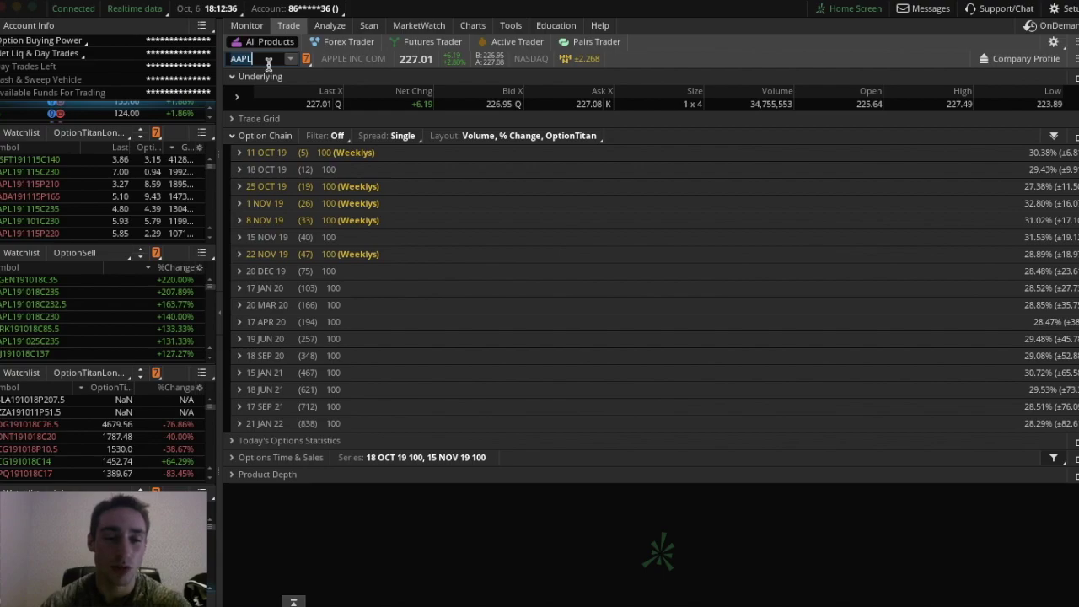
{"action": "left_click", "coordinate": [282, 186]}
{"action": "scroll", "coordinate": [763, 381], "scroll_direction": "down", "scroll_amount": 3}
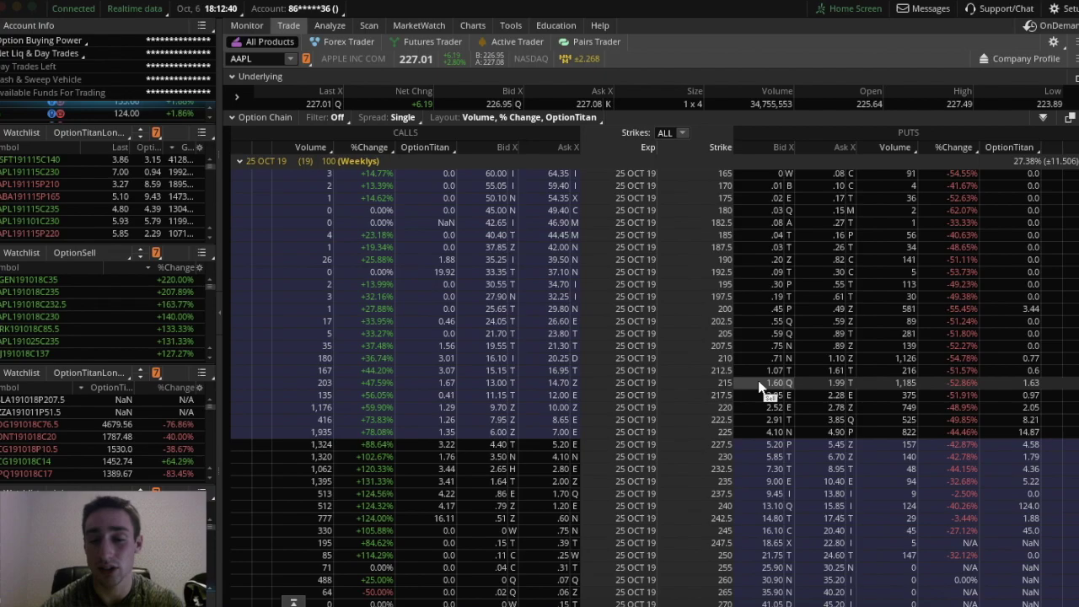
Step: Try to send the AAPL 25 OCT 19 215 put to a TOS chart
{"action": "right_click", "coordinate": [760, 386]}
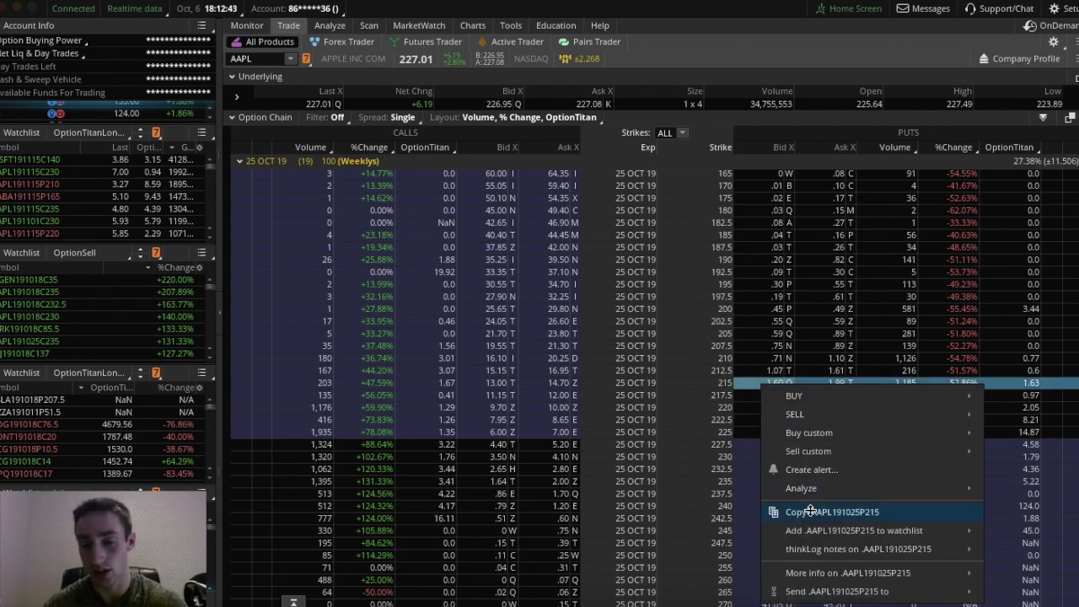
{"action": "mouse_move", "coordinate": [808, 572]}
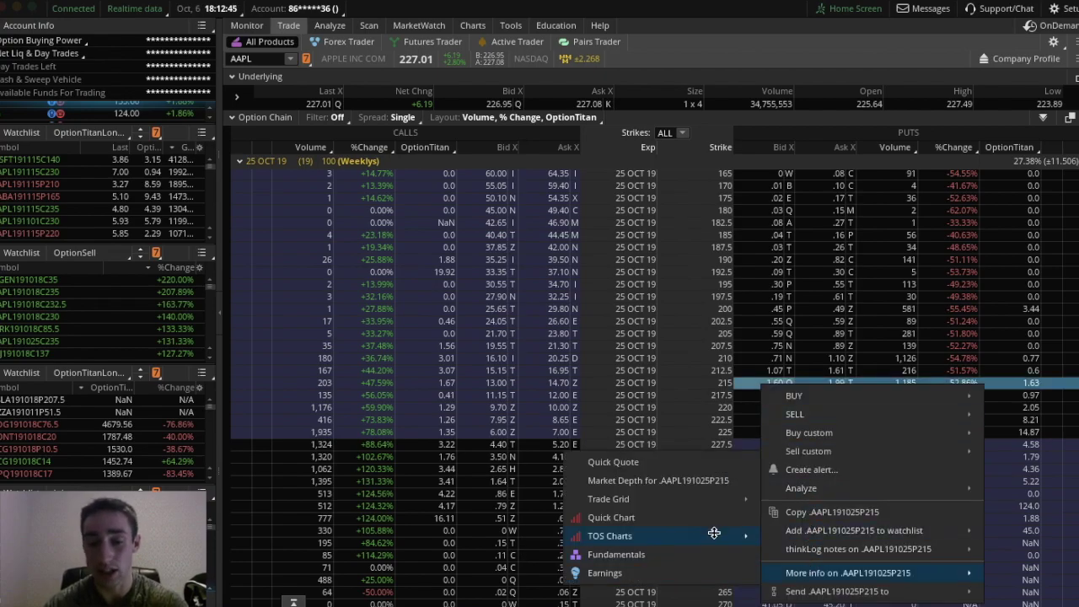
{"action": "mouse_move", "coordinate": [741, 535]}
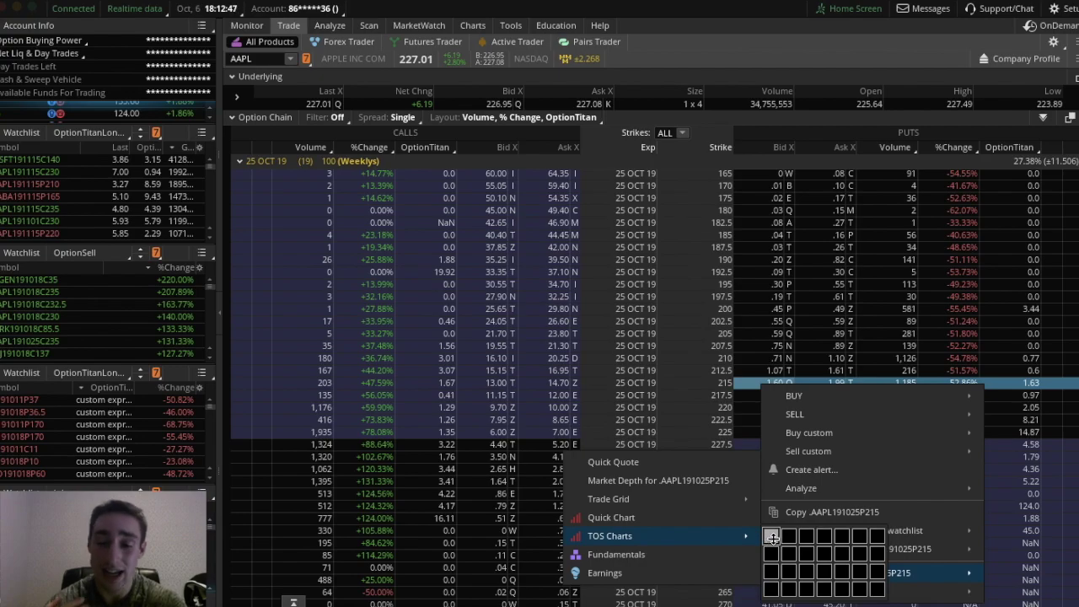
{"action": "left_click", "coordinate": [772, 538]}
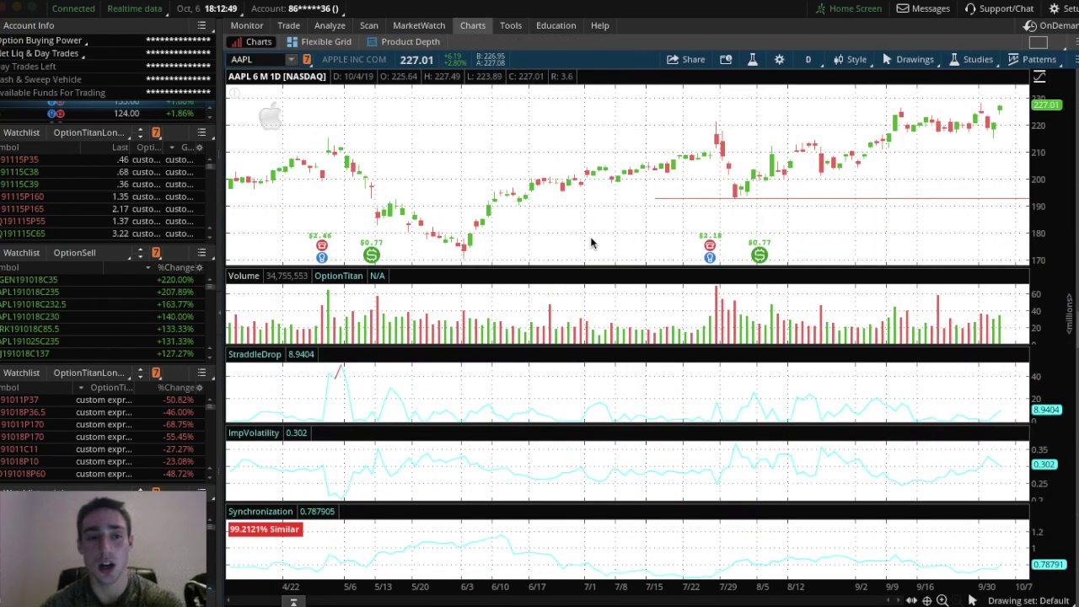
Step: Return to the AAPL option chain and chart the 25 OCT 19 215 put in TOS Charts
{"action": "left_click", "coordinate": [289, 24]}
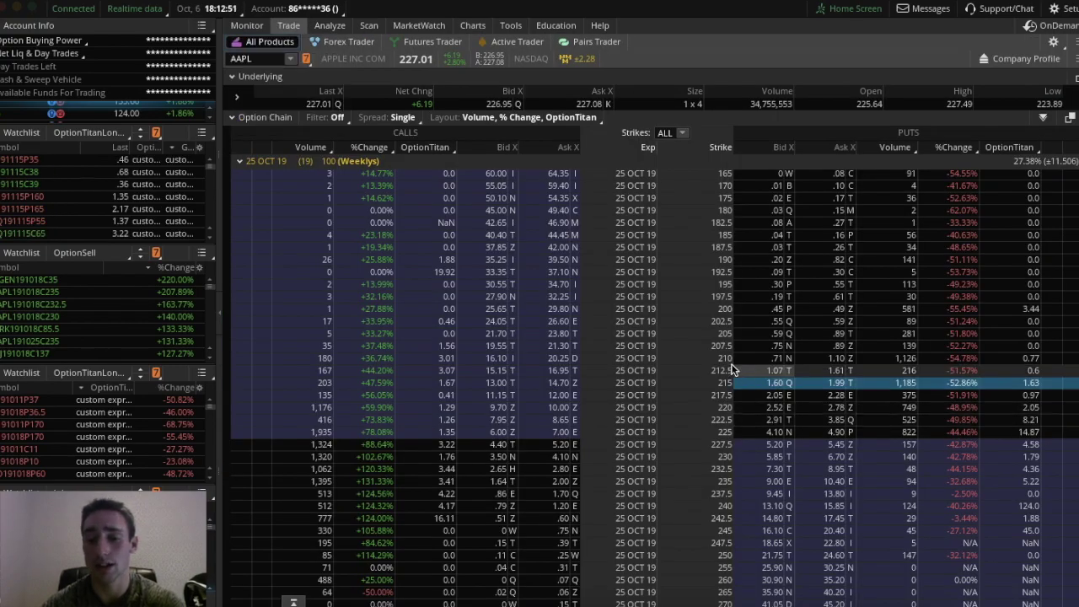
{"action": "right_click", "coordinate": [750, 393]}
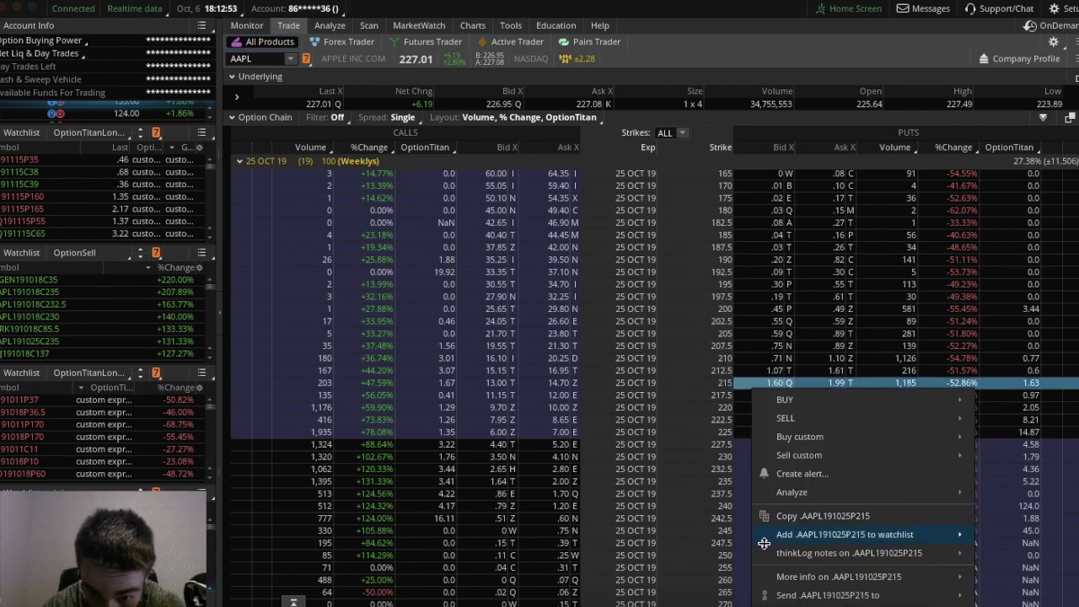
{"action": "mouse_move", "coordinate": [842, 577]}
{"action": "mouse_move", "coordinate": [725, 539]}
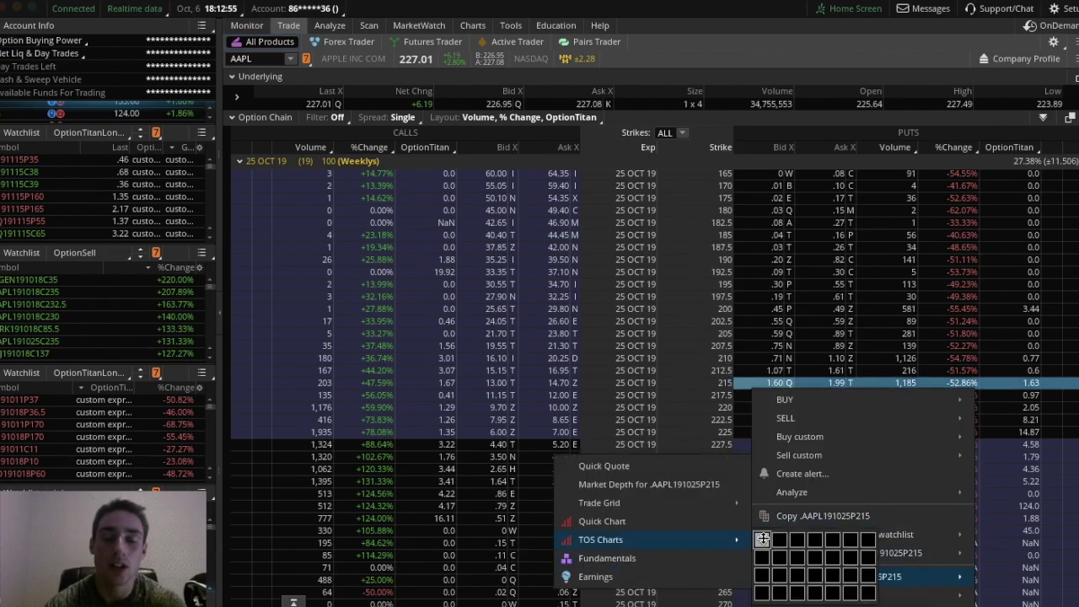
{"action": "left_click", "coordinate": [763, 536]}
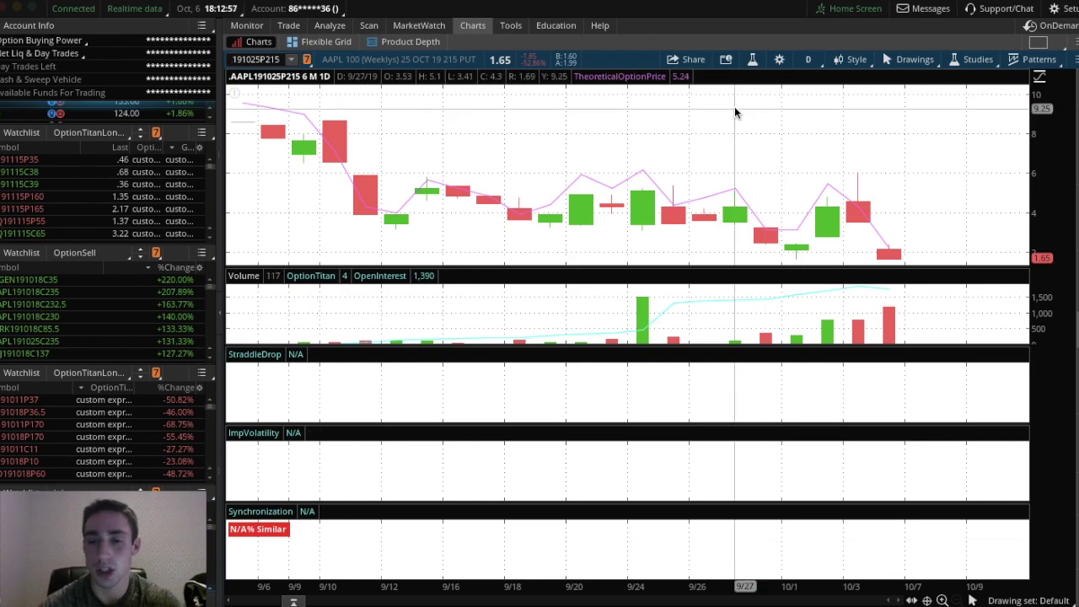
Step: Switch the chart from the 215 put back to the AAPL stock
{"action": "left_click", "coordinate": [256, 59]}
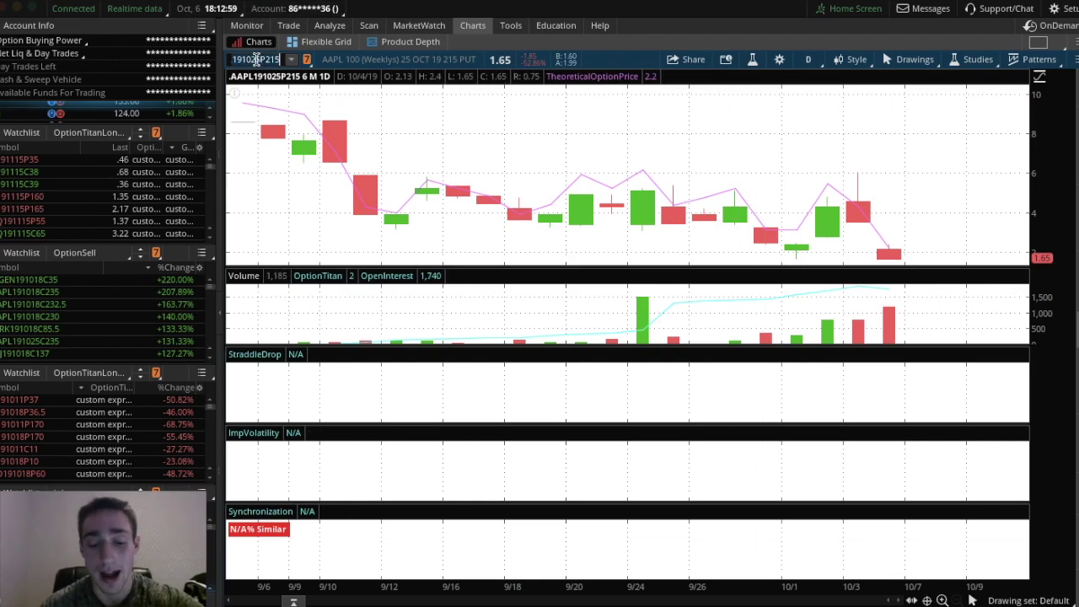
{"action": "type", "text": "AAPL"}
{"action": "key", "text": "Return"}
Step: Draft a limit order from the option chain to buy 10 AAPL 25 OCT 19 215 puts at 1.99, and collapse the order entry
{"action": "left_click", "coordinate": [289, 26]}
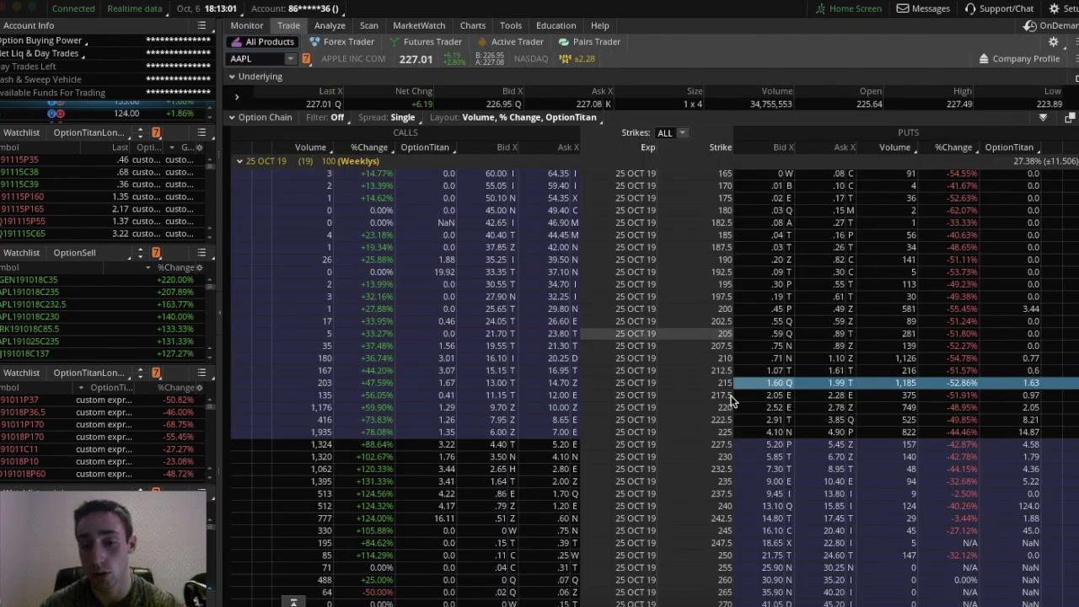
{"action": "left_click", "coordinate": [802, 391]}
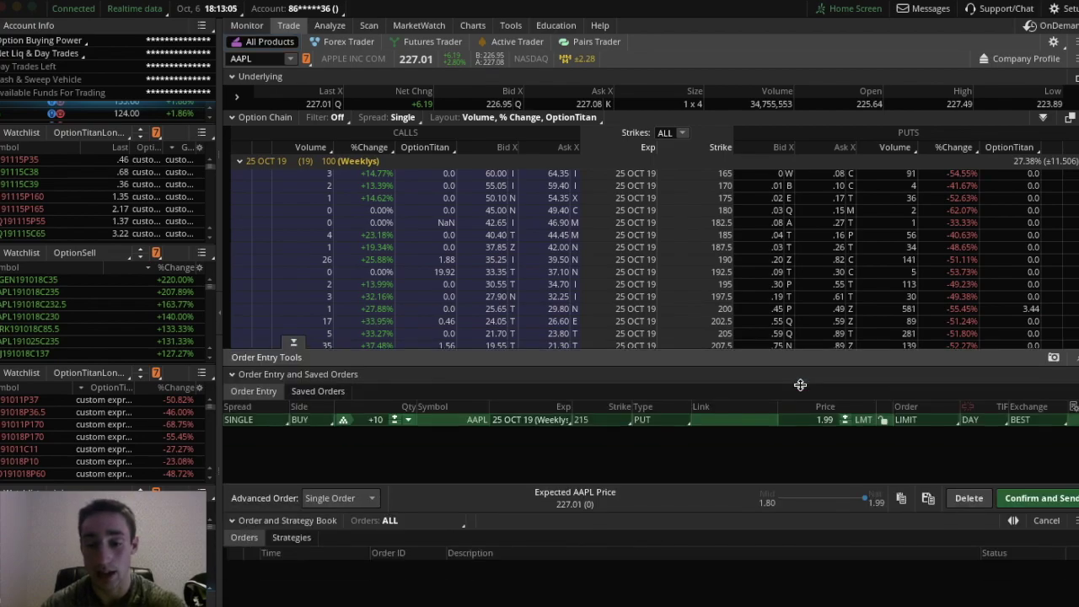
{"action": "left_click", "coordinate": [293, 342]}
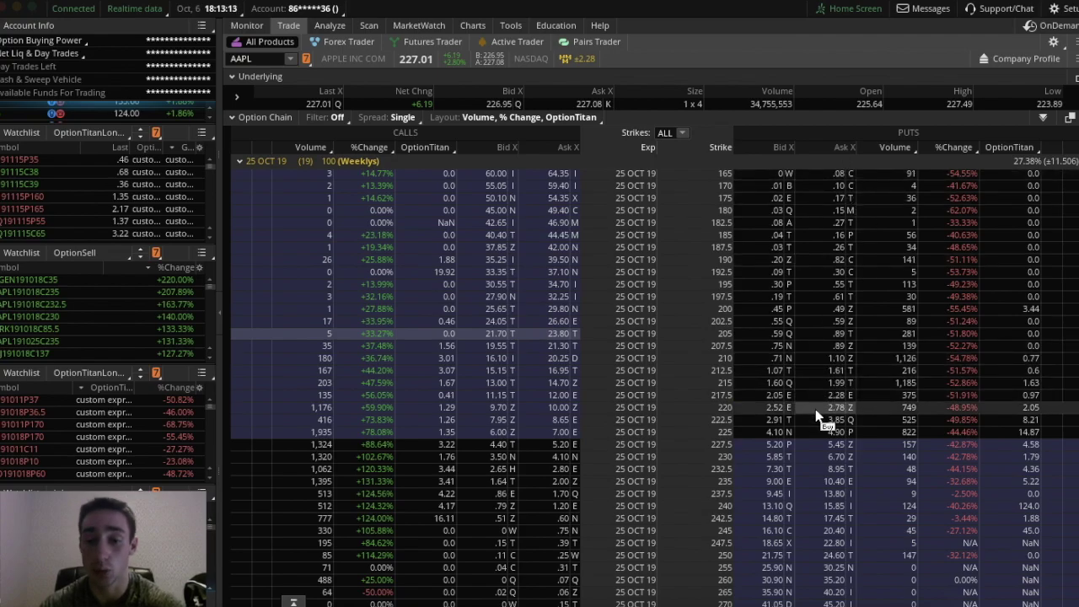
Step: Draft a limit order to buy 10 AAPL 25 OCT 19 220 puts at 2.78, collapse the order entry and return to the AAPL chart
{"action": "left_click", "coordinate": [816, 411]}
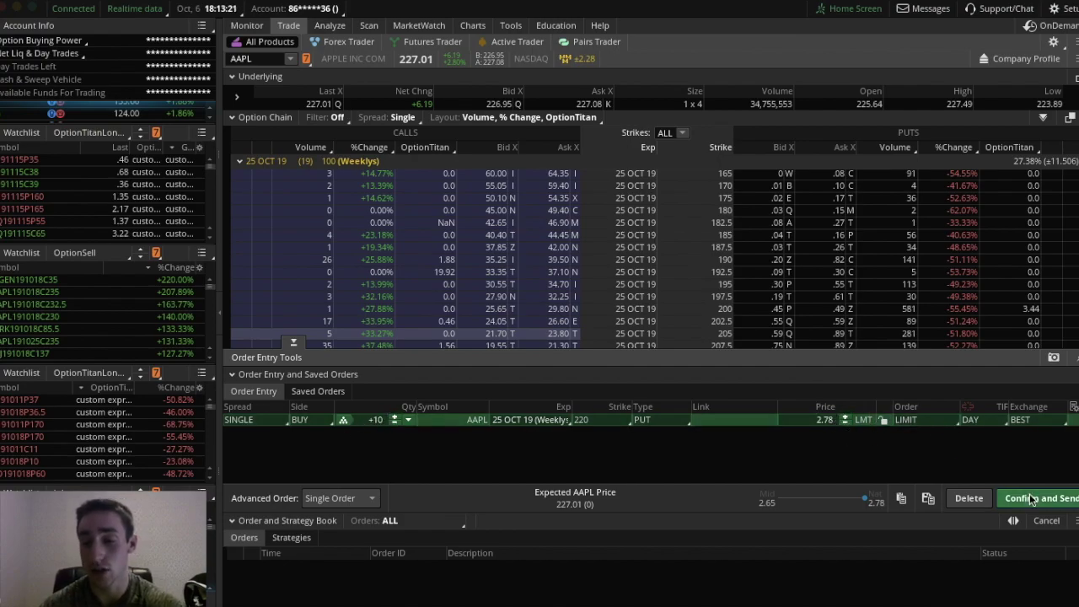
{"action": "left_click", "coordinate": [294, 341]}
{"action": "left_click_drag", "start_coordinate": [296, 346], "coordinate": [297, 573]}
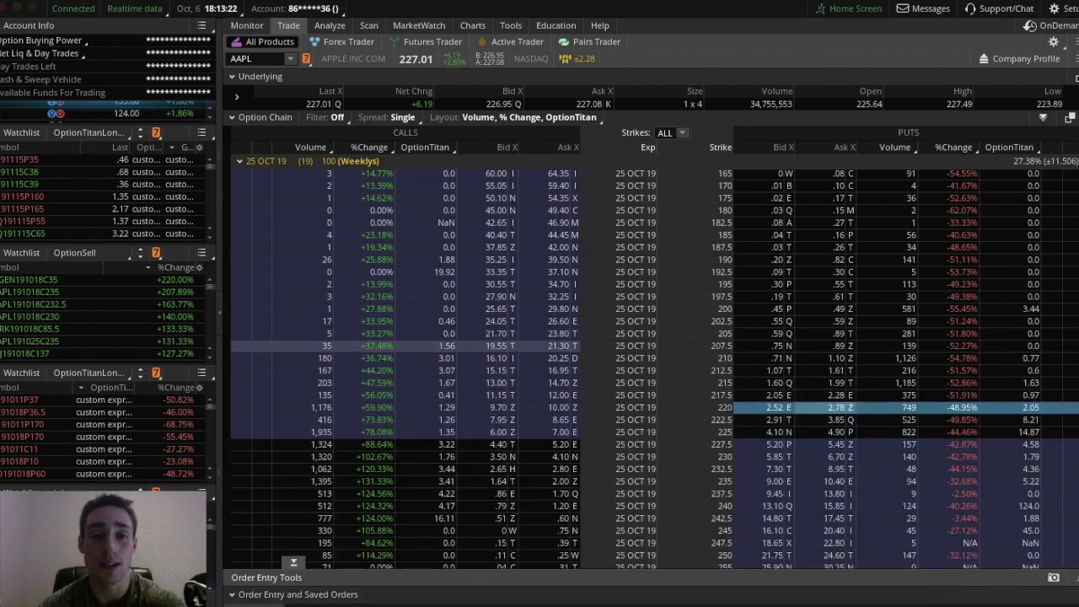
{"action": "left_click", "coordinate": [479, 26]}
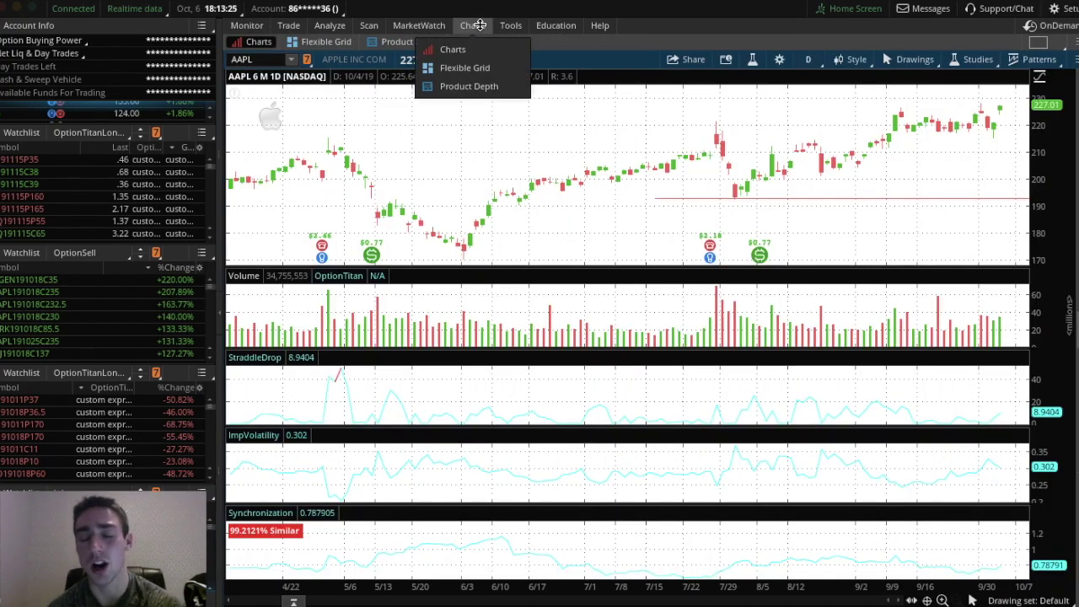